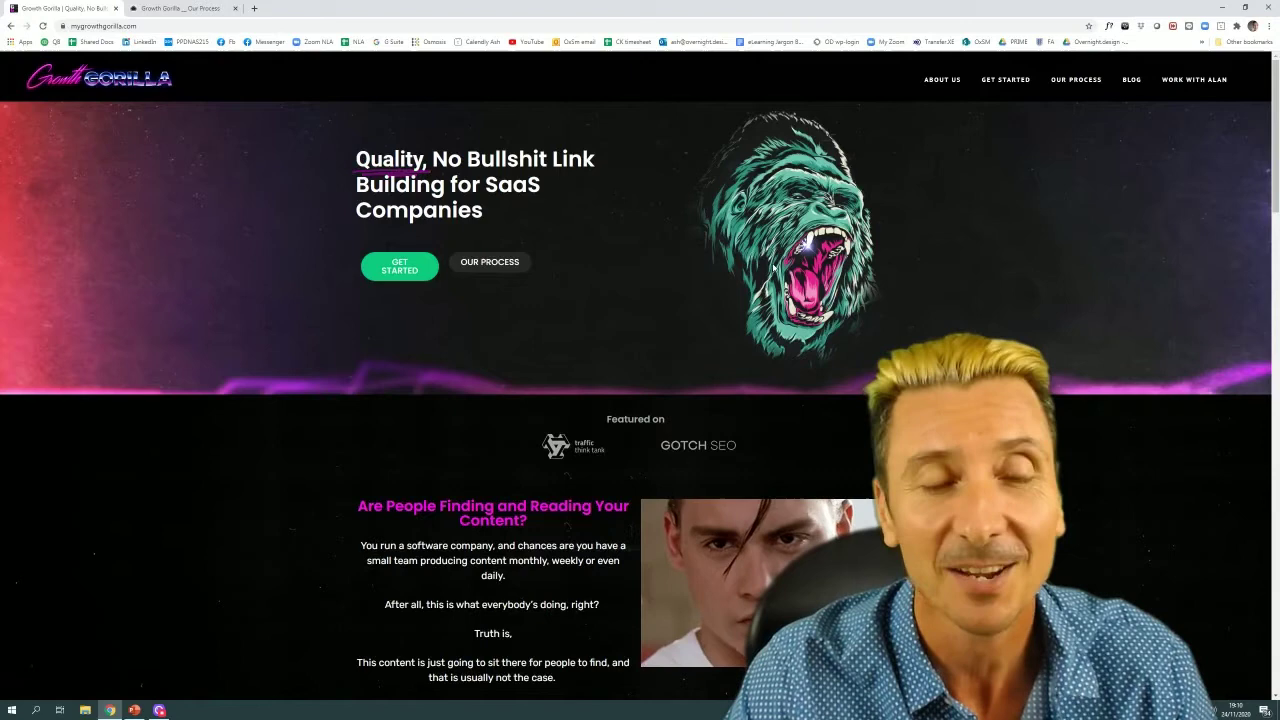
Look over the Growth Gorilla homepage, from the headline banner through the service sections to the client testimonials.
drag(355, 174, 430, 168)
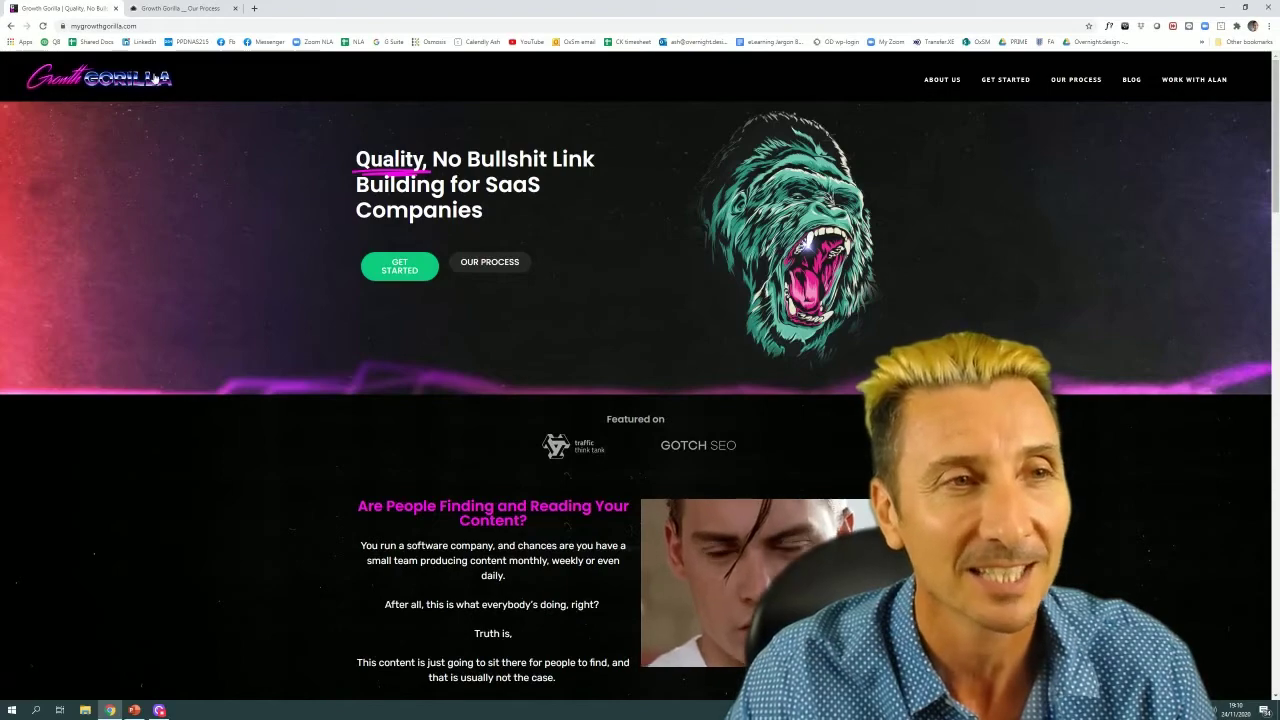
scroll(356, 310, down, 10)
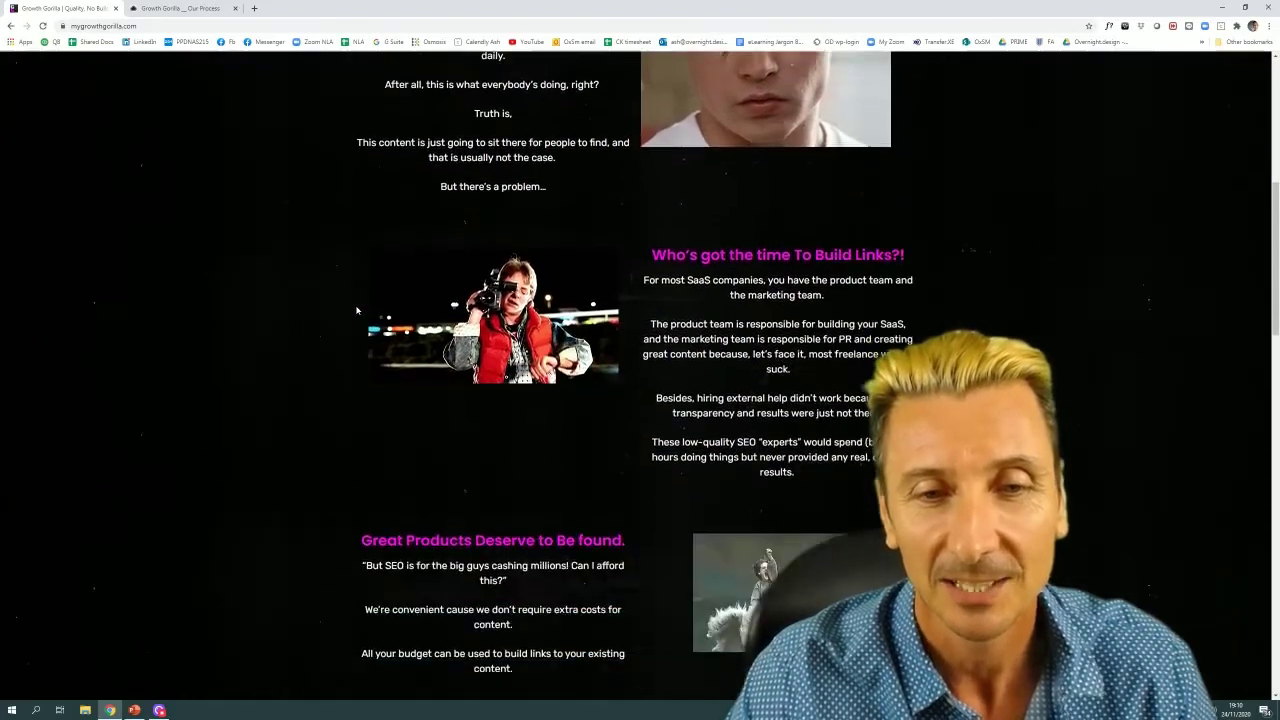
scroll(356, 310, down, 10)
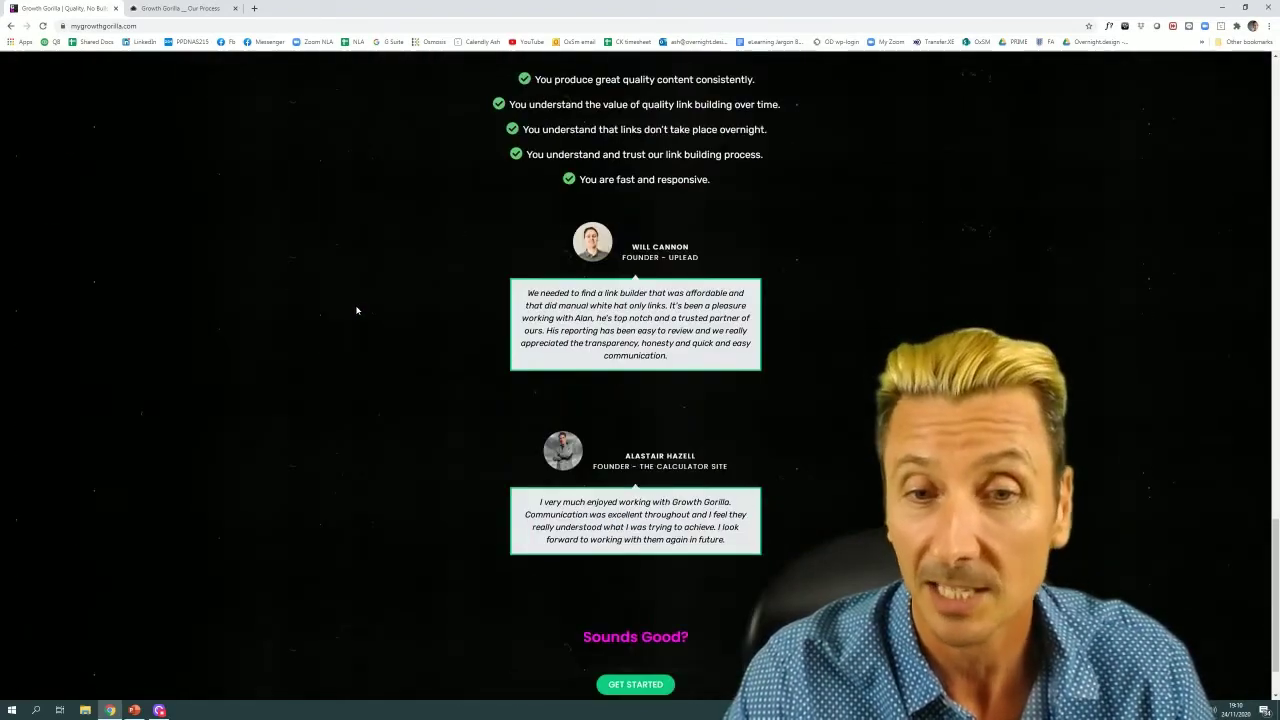
scroll(356, 310, up, 20)
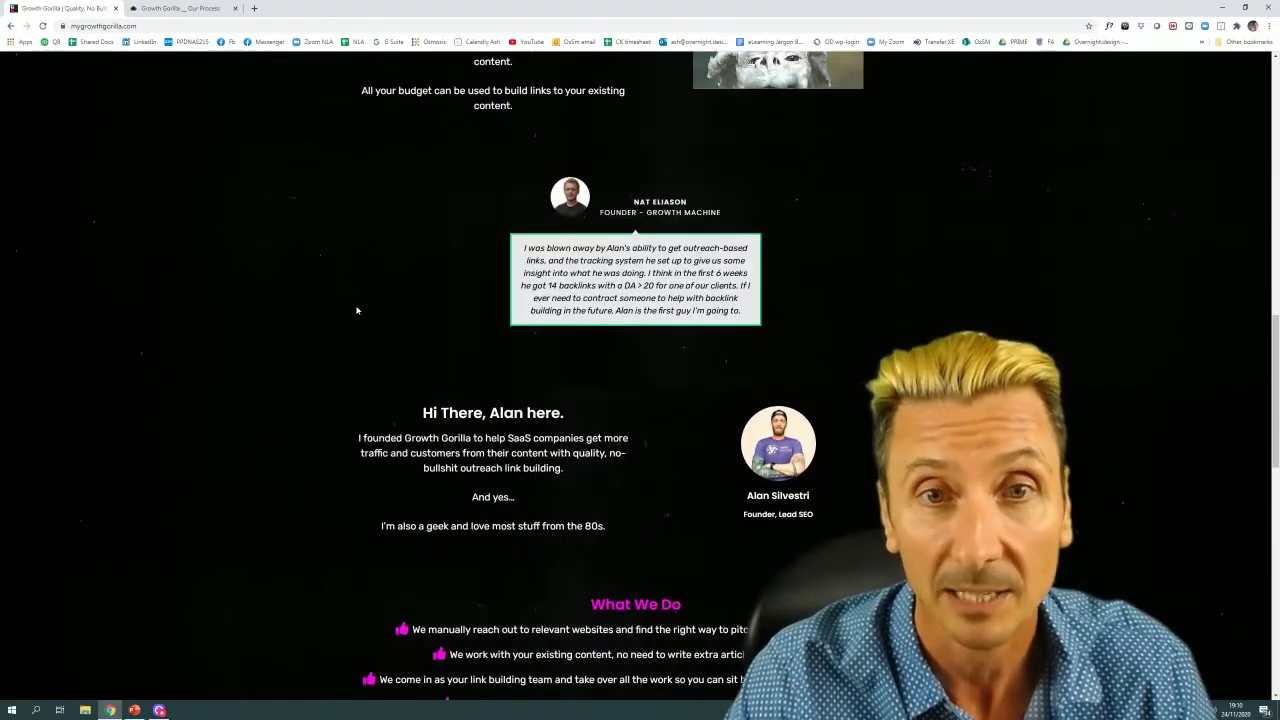
scroll(356, 310, up, 1)
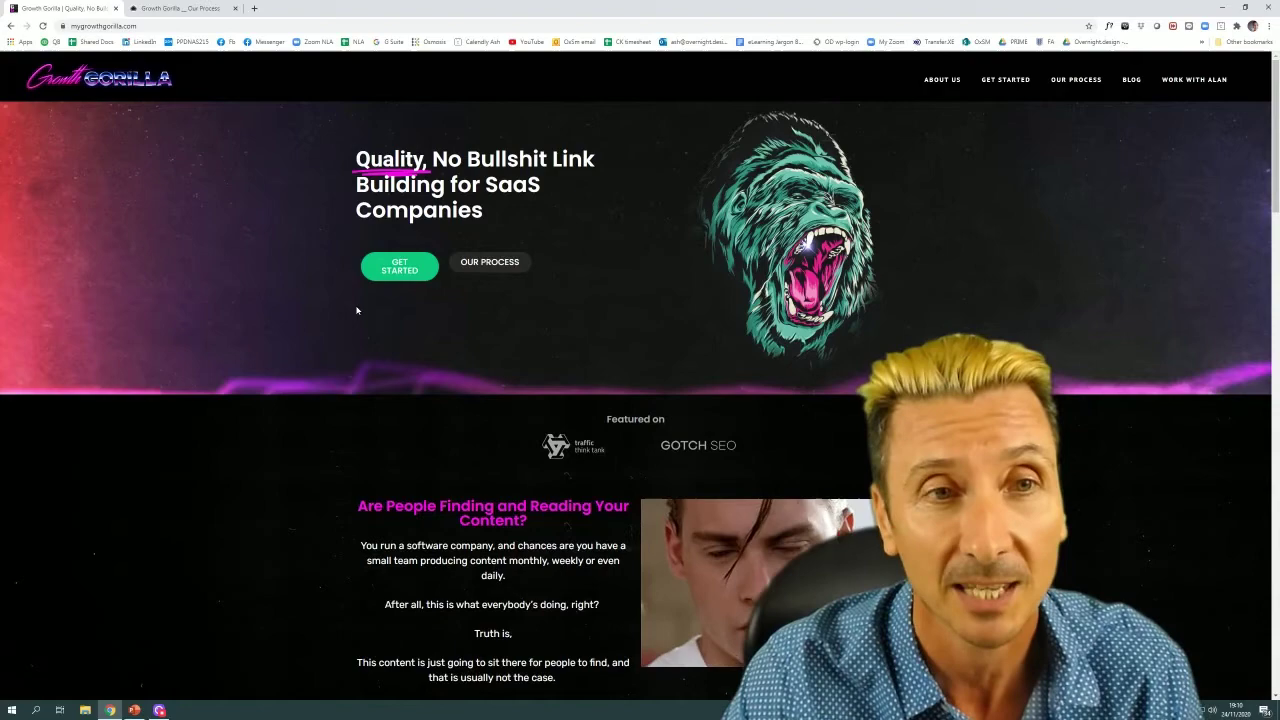
Review the shared Our Process PDF, covering the prospecting, setup, pricing, results, team and next steps slides.
key(ctrl+Tab)
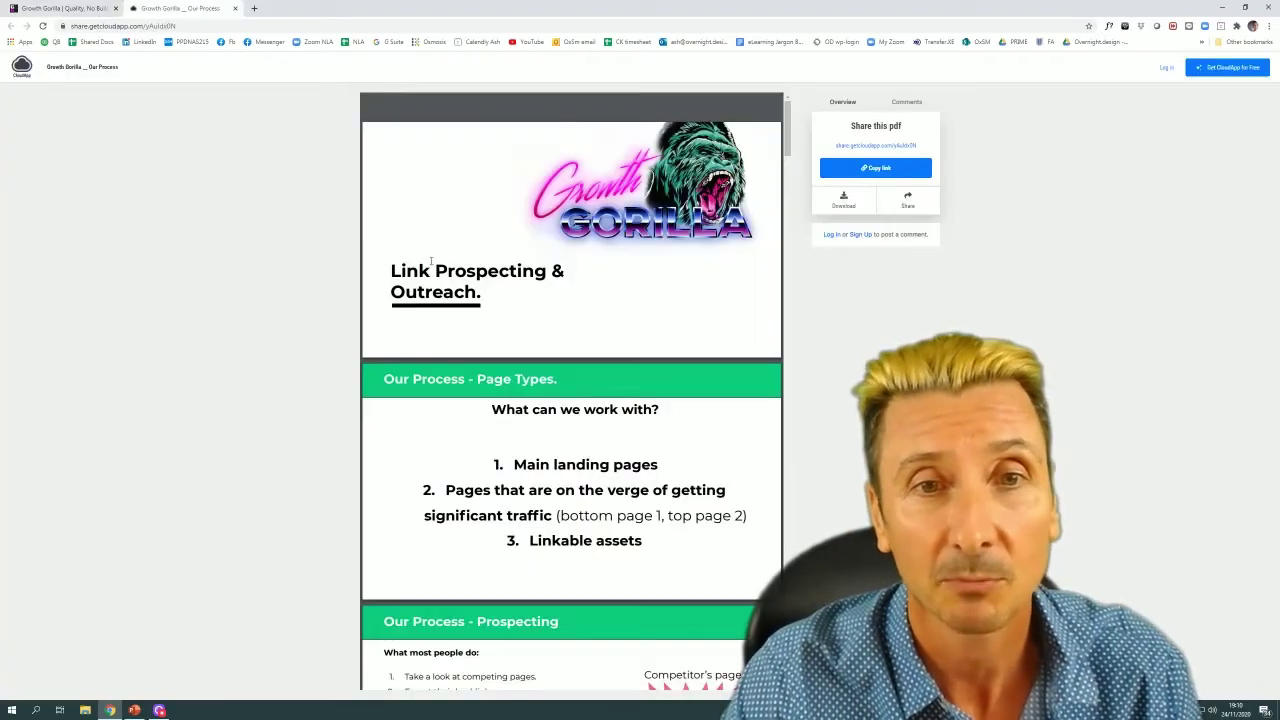
scroll(516, 236, down, 5)
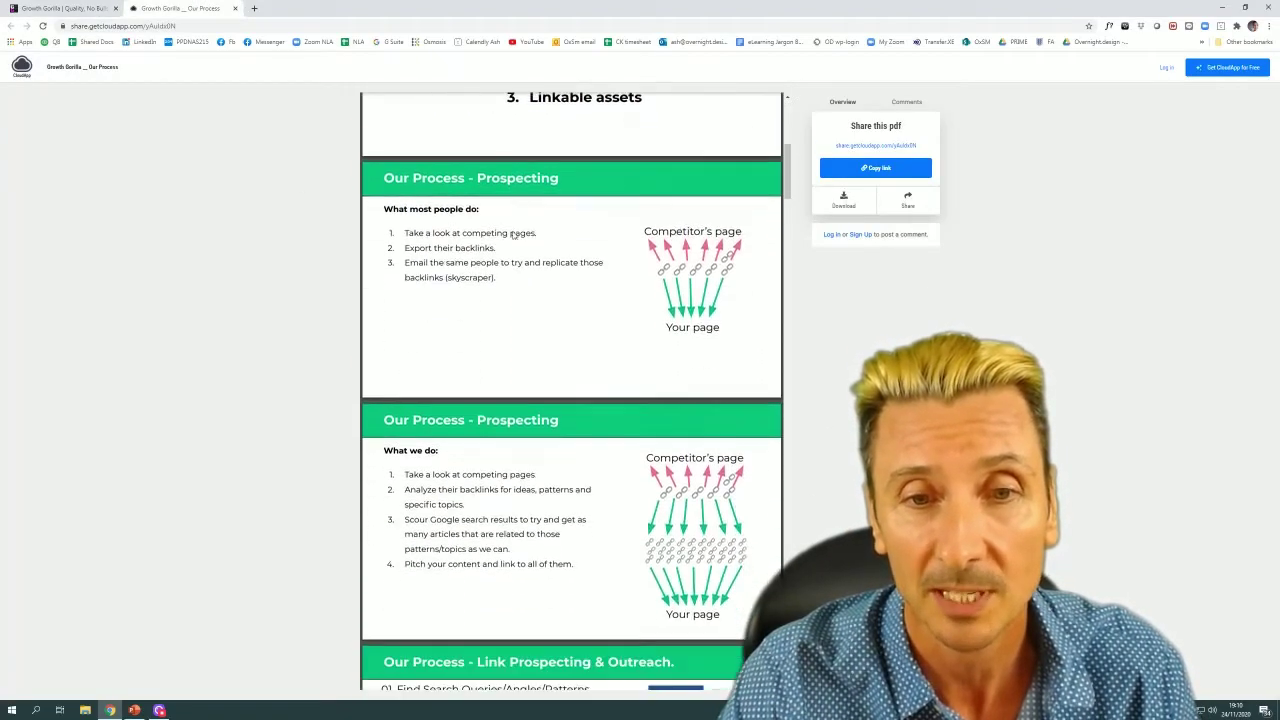
scroll(512, 234, down, 15)
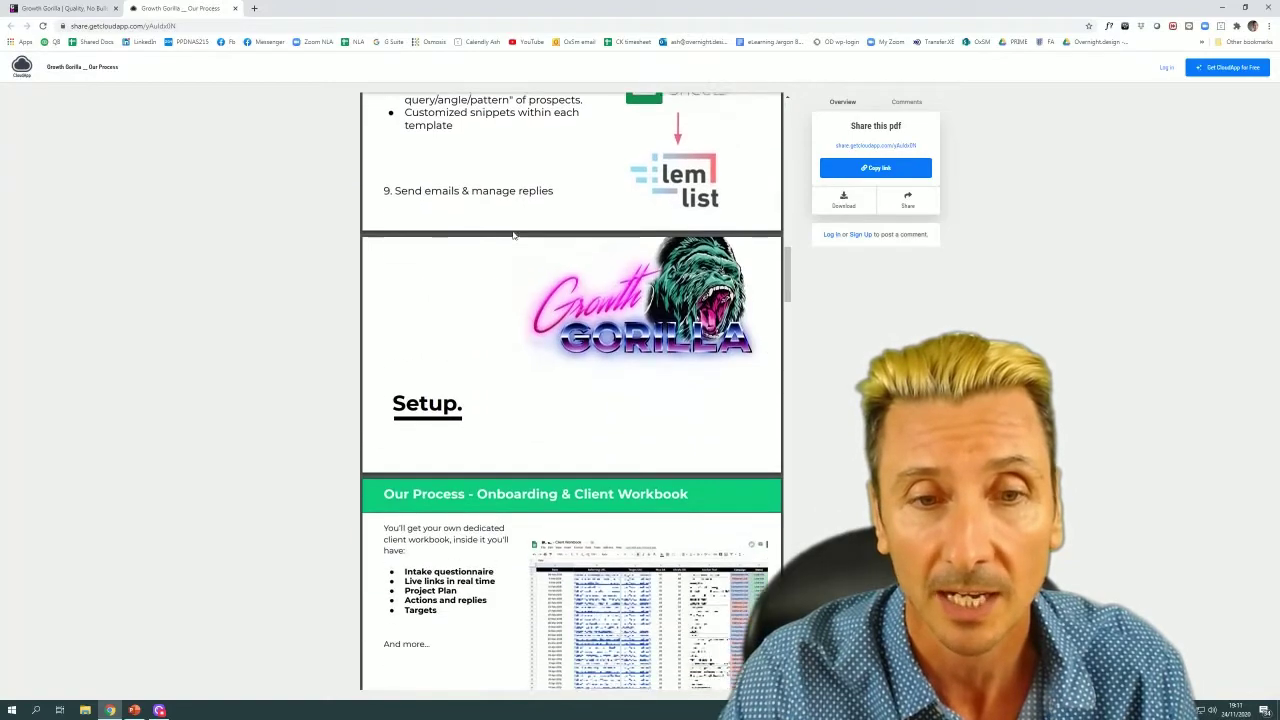
scroll(513, 235, down, 15)
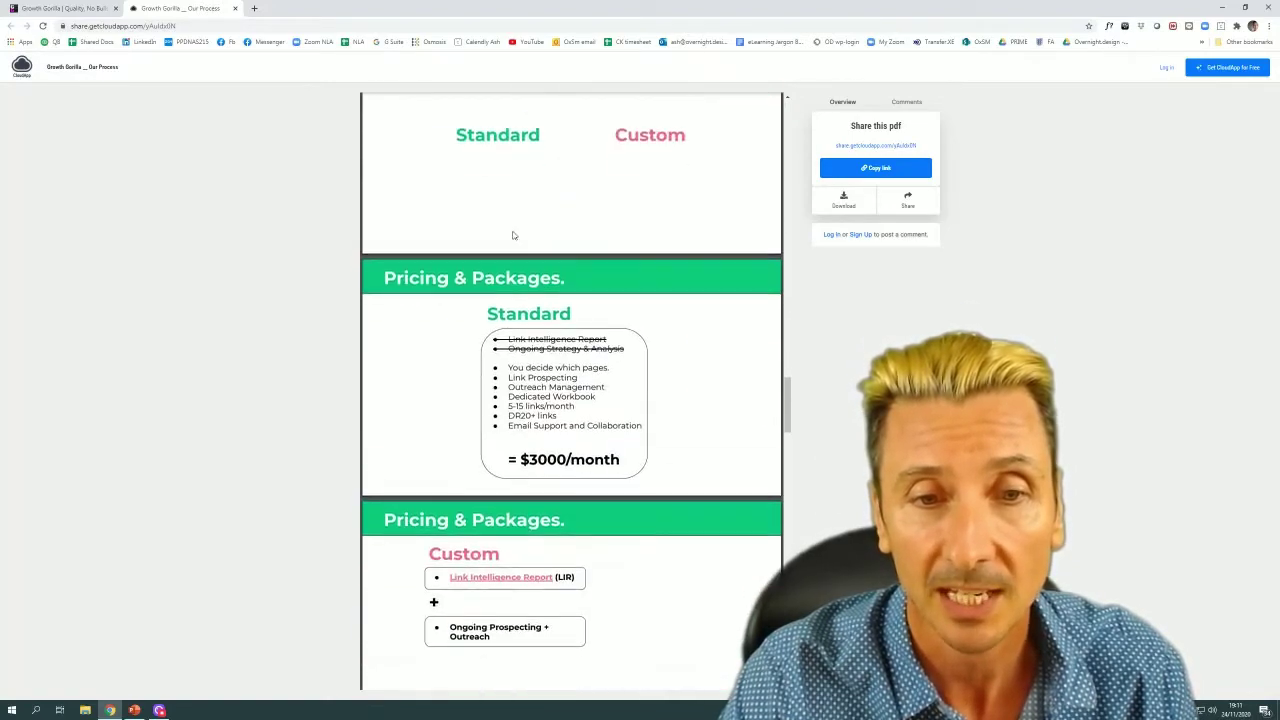
scroll(513, 235, down, 15)
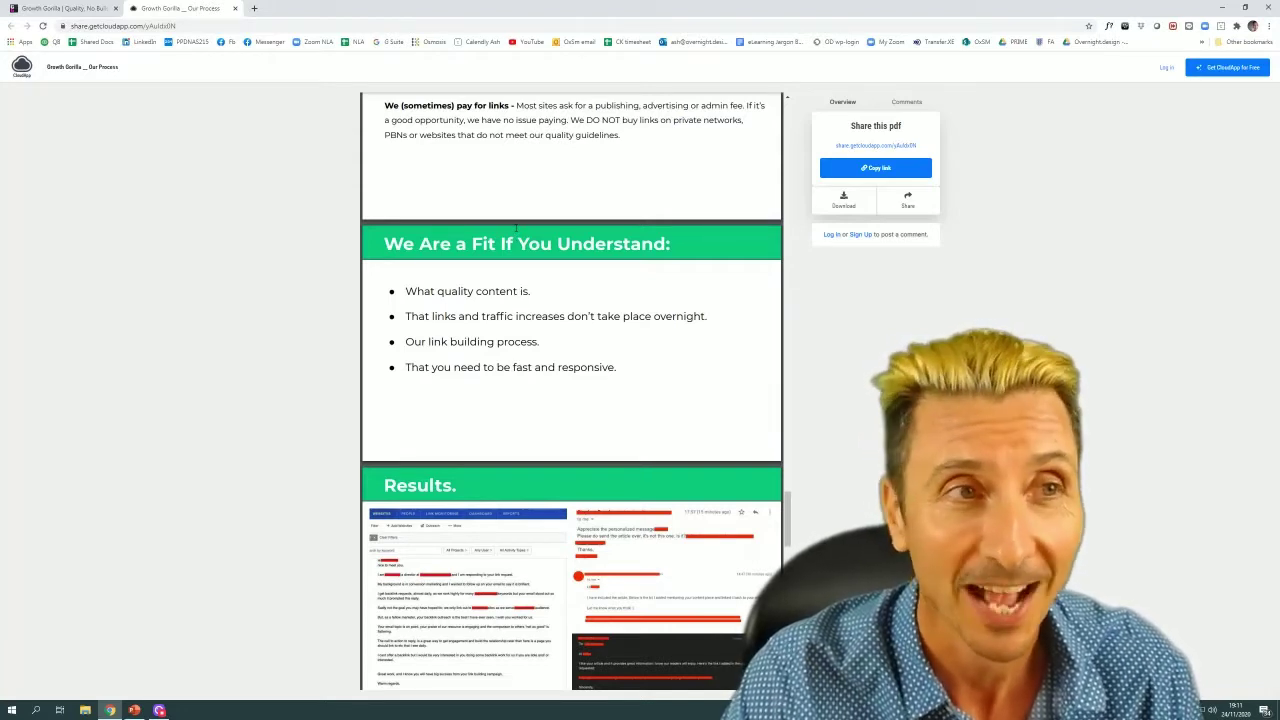
scroll(516, 228, down, 15)
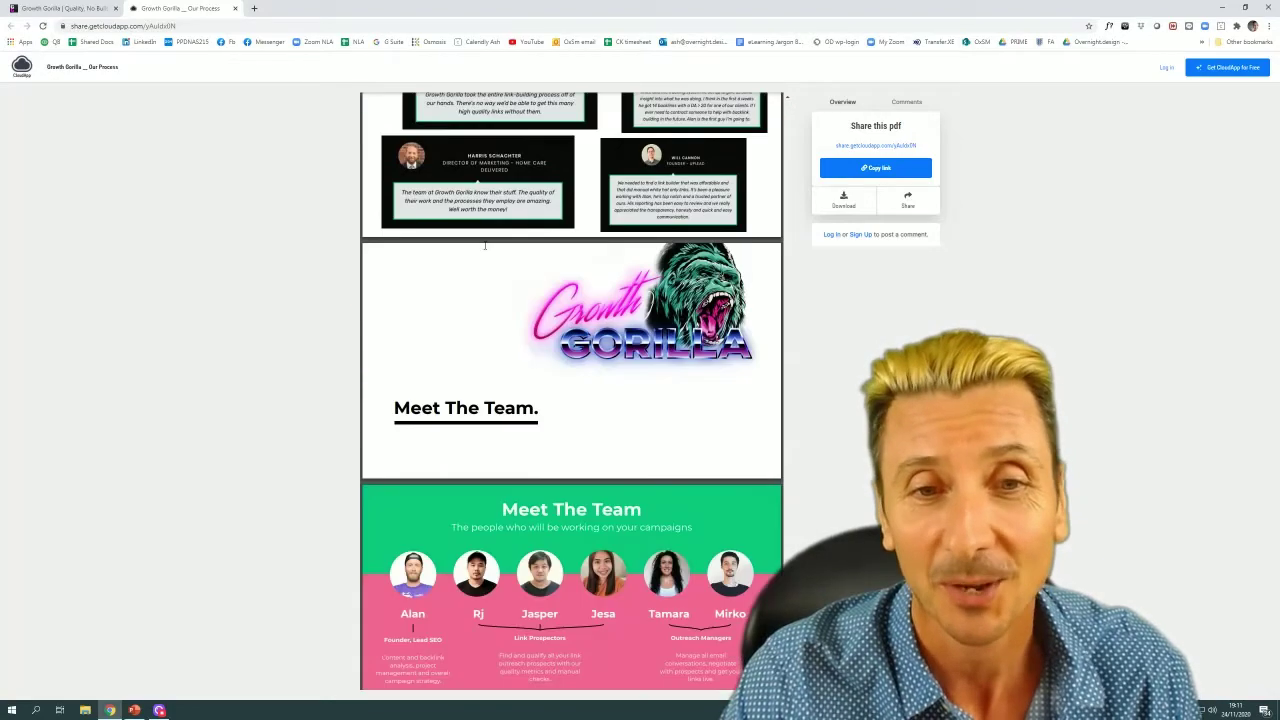
scroll(486, 246, down, 3)
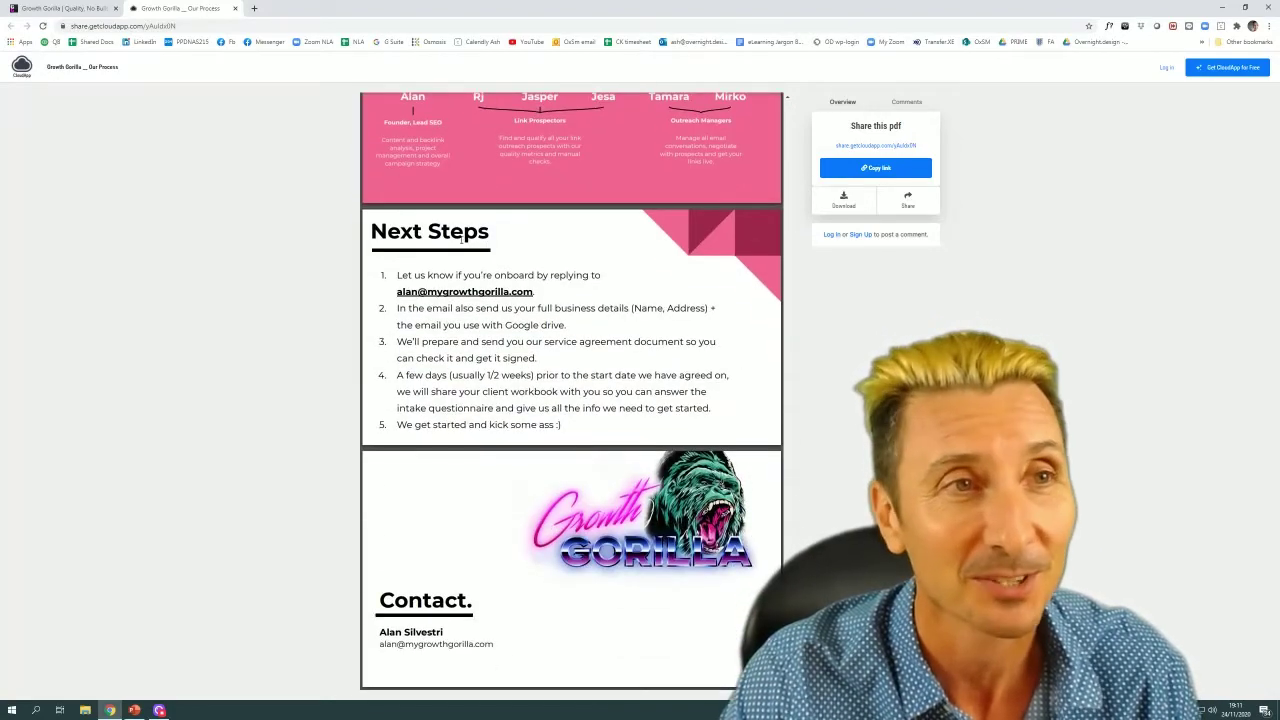
Switch to PowerPoint and save the Growth Gorilla_Branded Template_DARK version in the Final files folder as a PDF.
key(alt+Tab)
key(Tab)
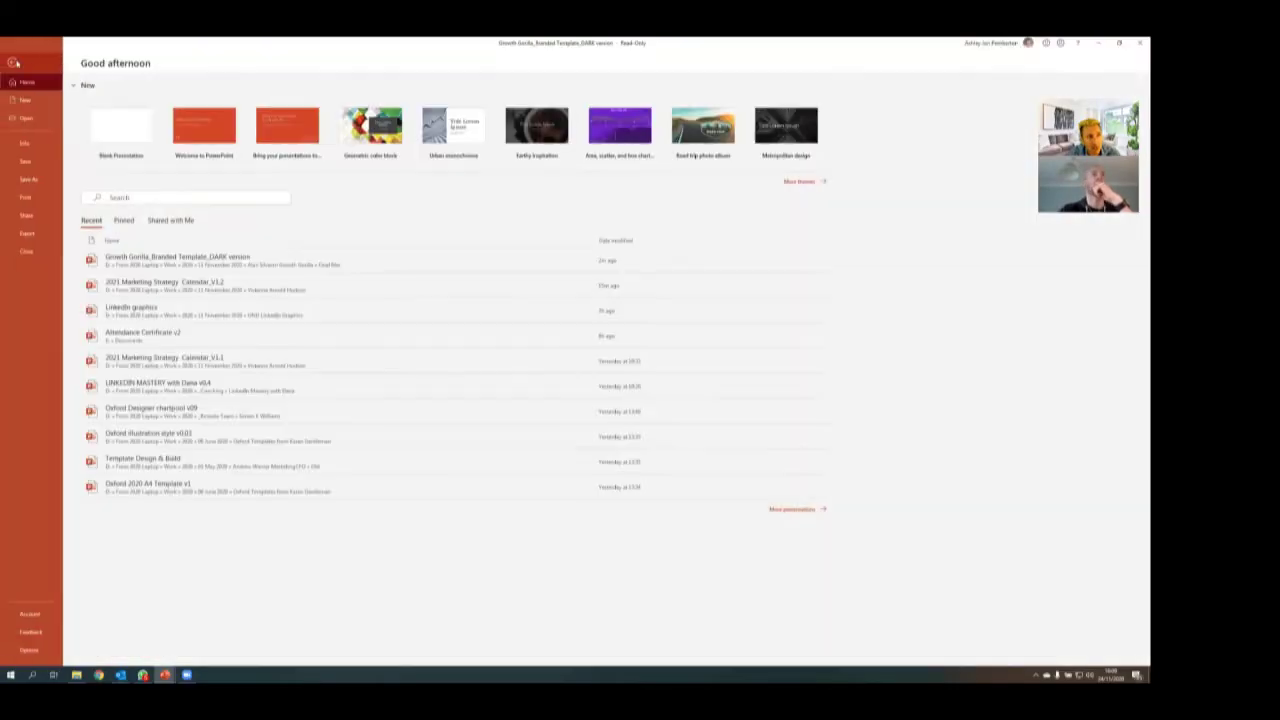
click(29, 180)
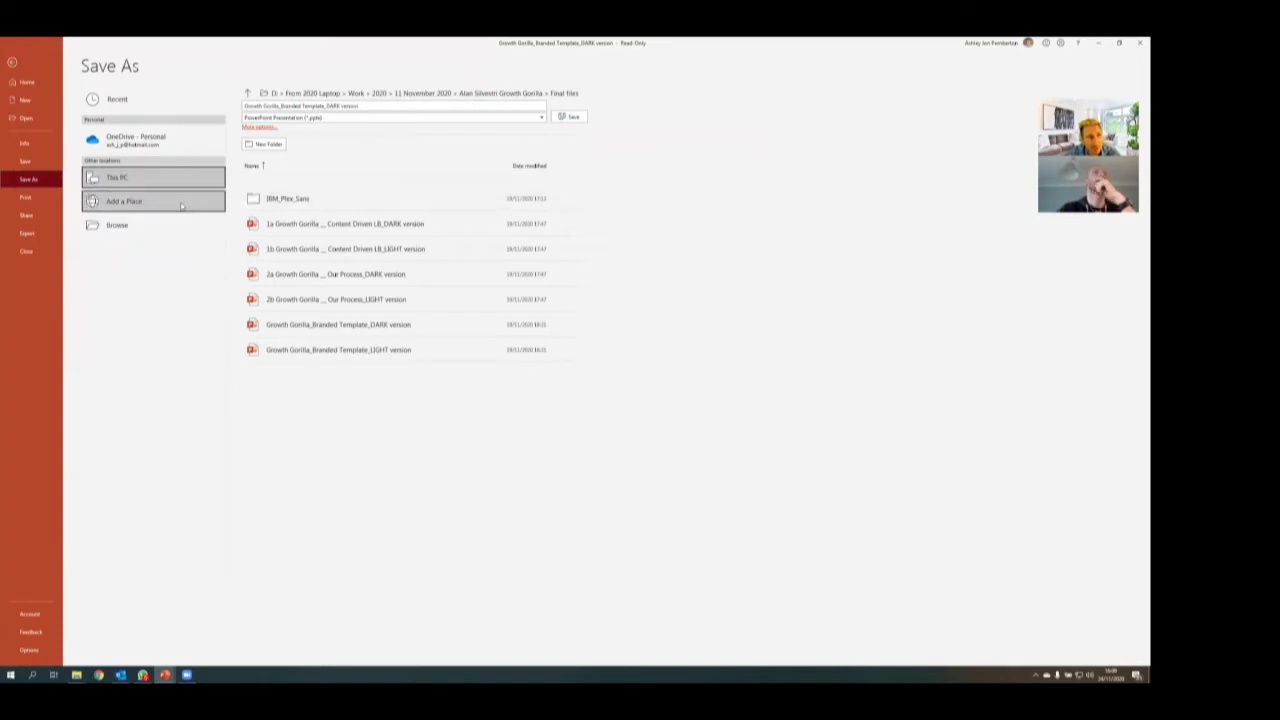
click(134, 226)
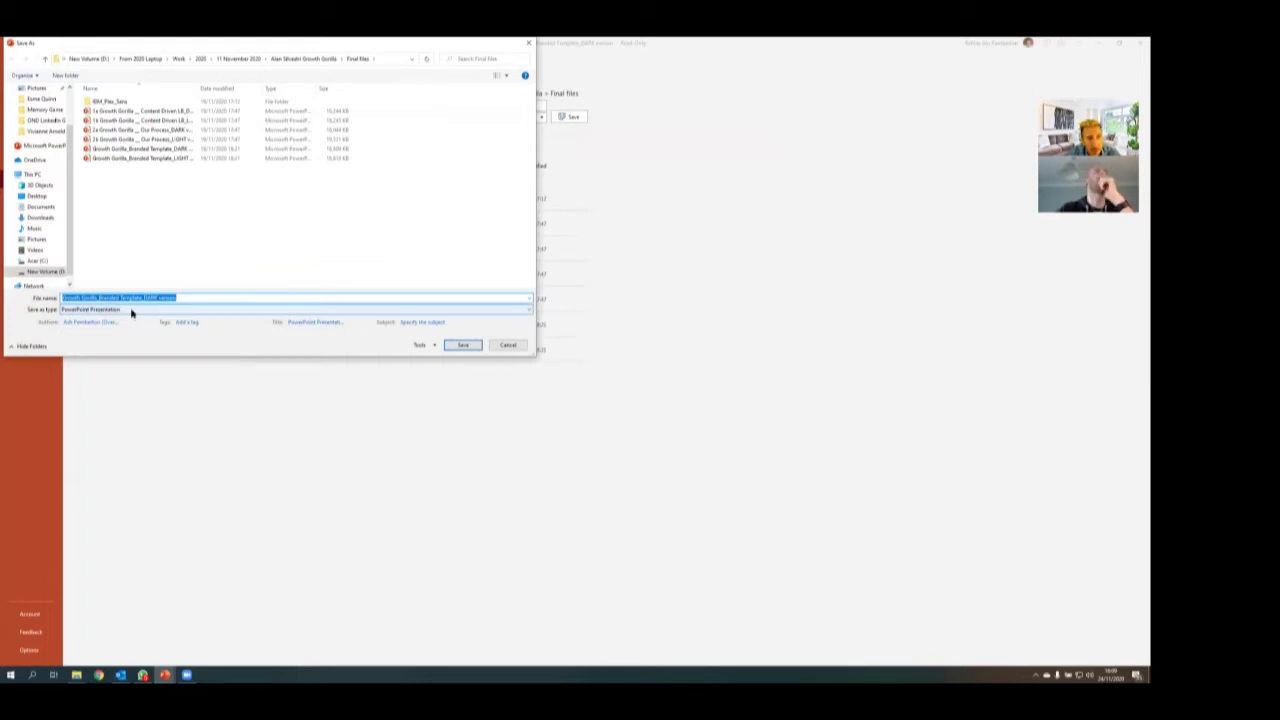
click(131, 310)
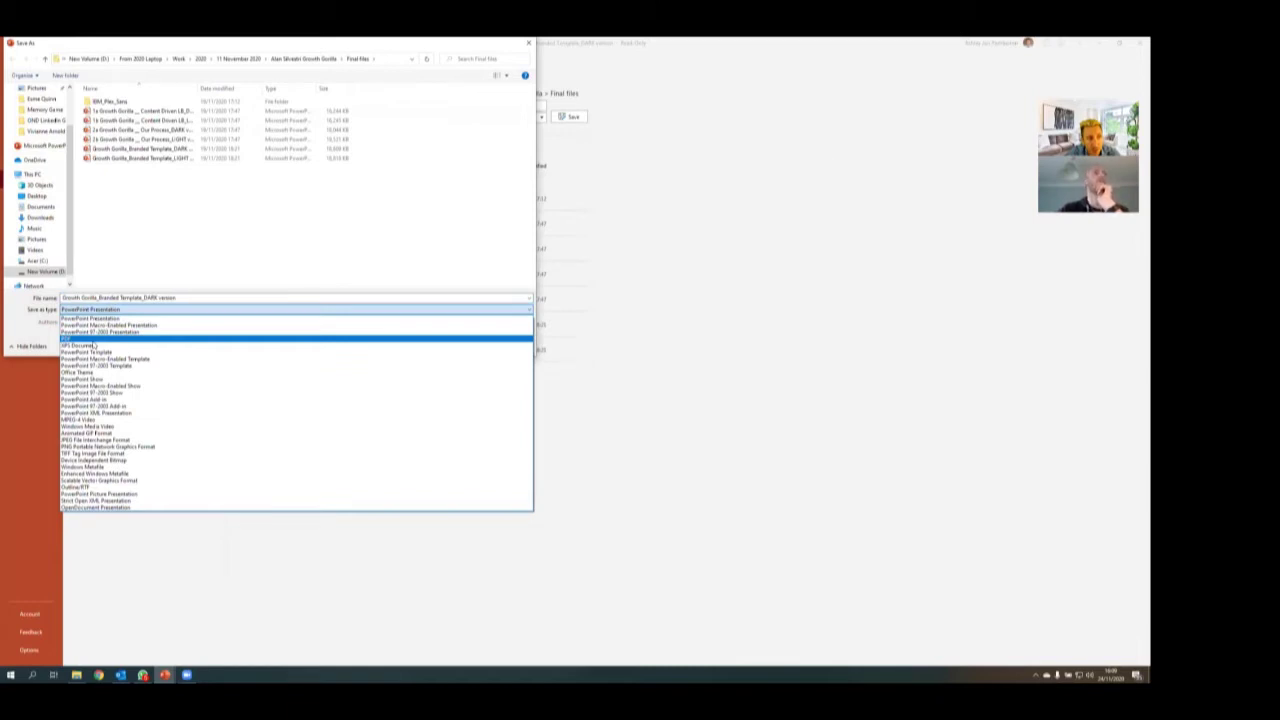
click(94, 344)
key(Return)
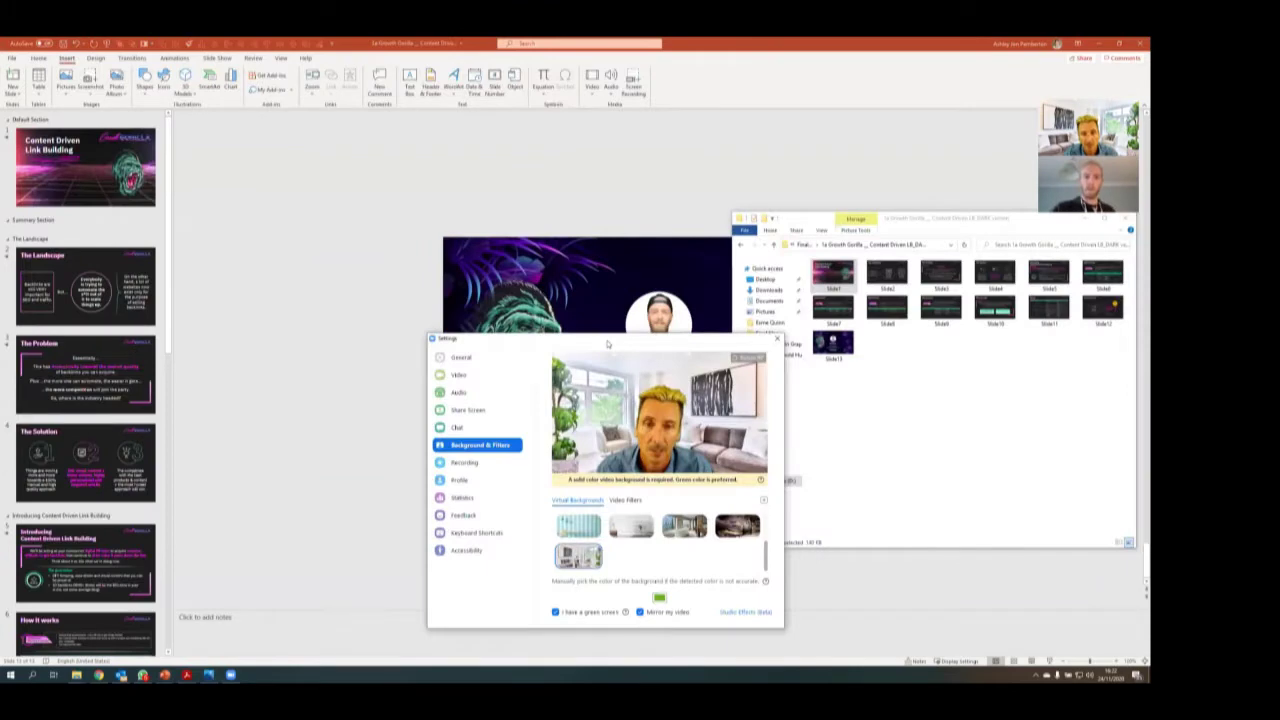
Start adding a background image in Zoom's settings and browse to the 1a Growth Gorilla Content Driven LB_DARK version folder inside Final files.
drag(607, 344, 540, 159)
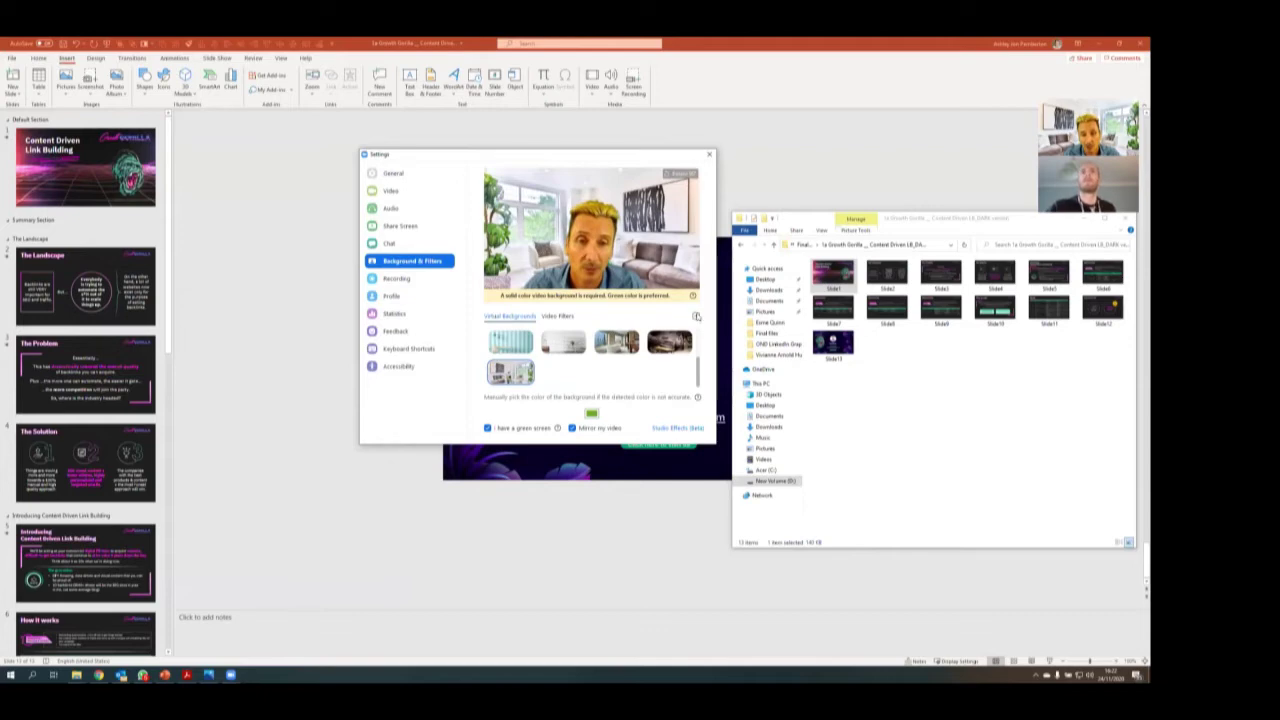
click(695, 316)
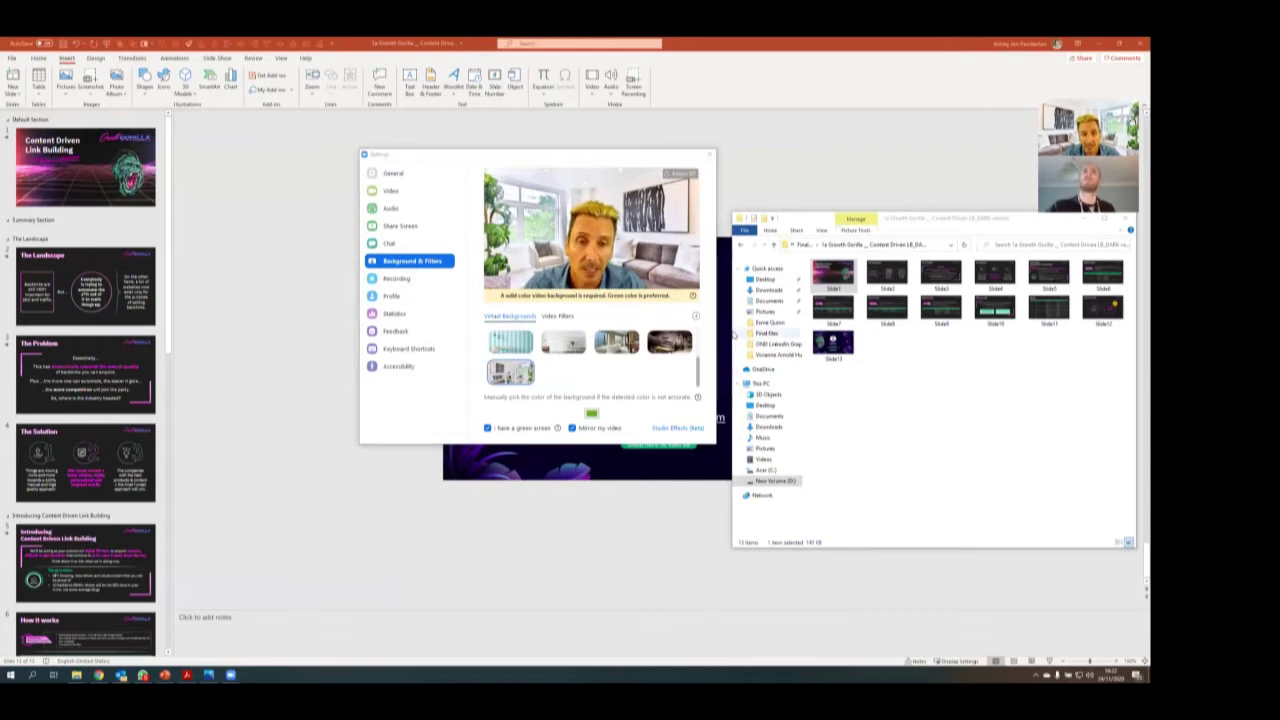
key(alt+Up)
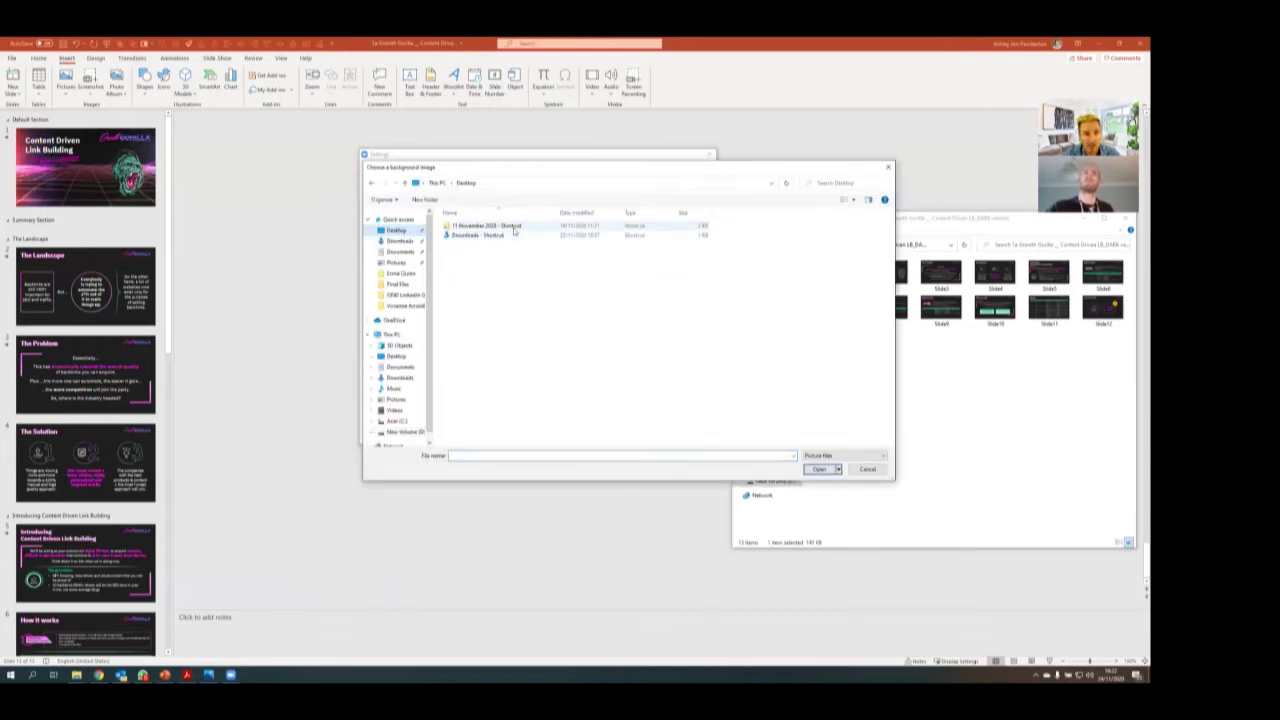
key(alt+Up)
double_click(489, 227)
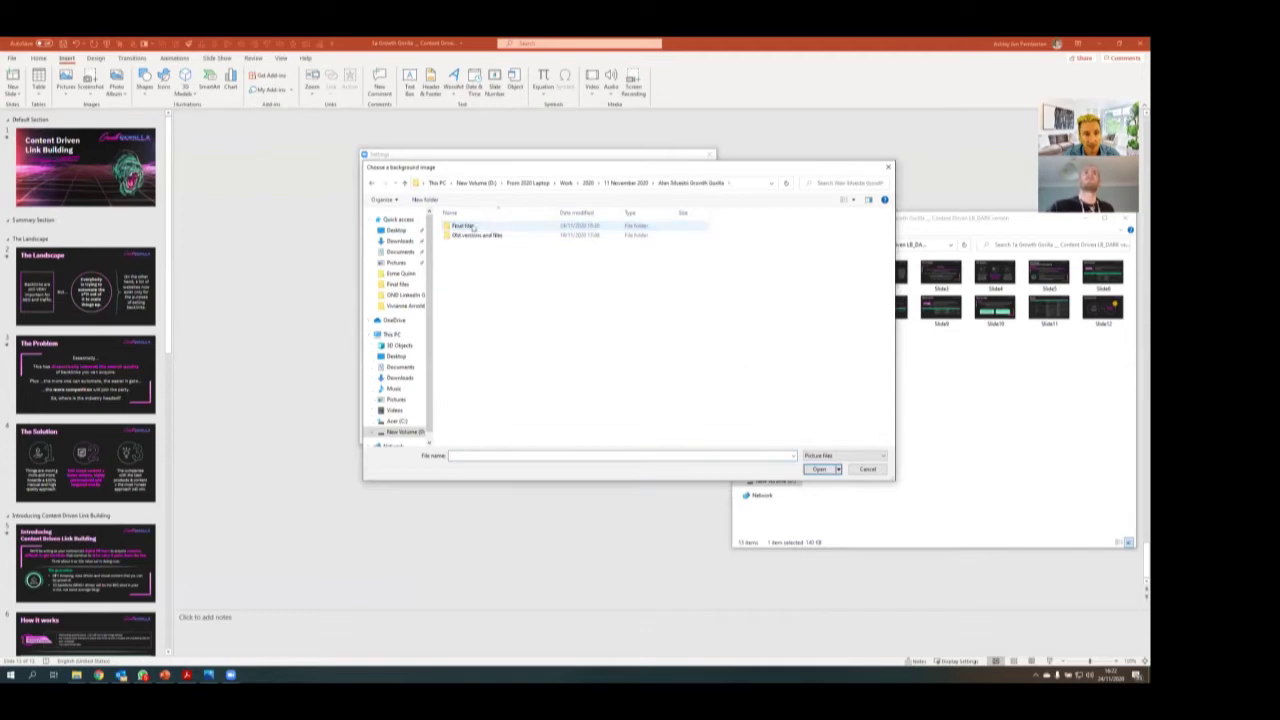
double_click(470, 227)
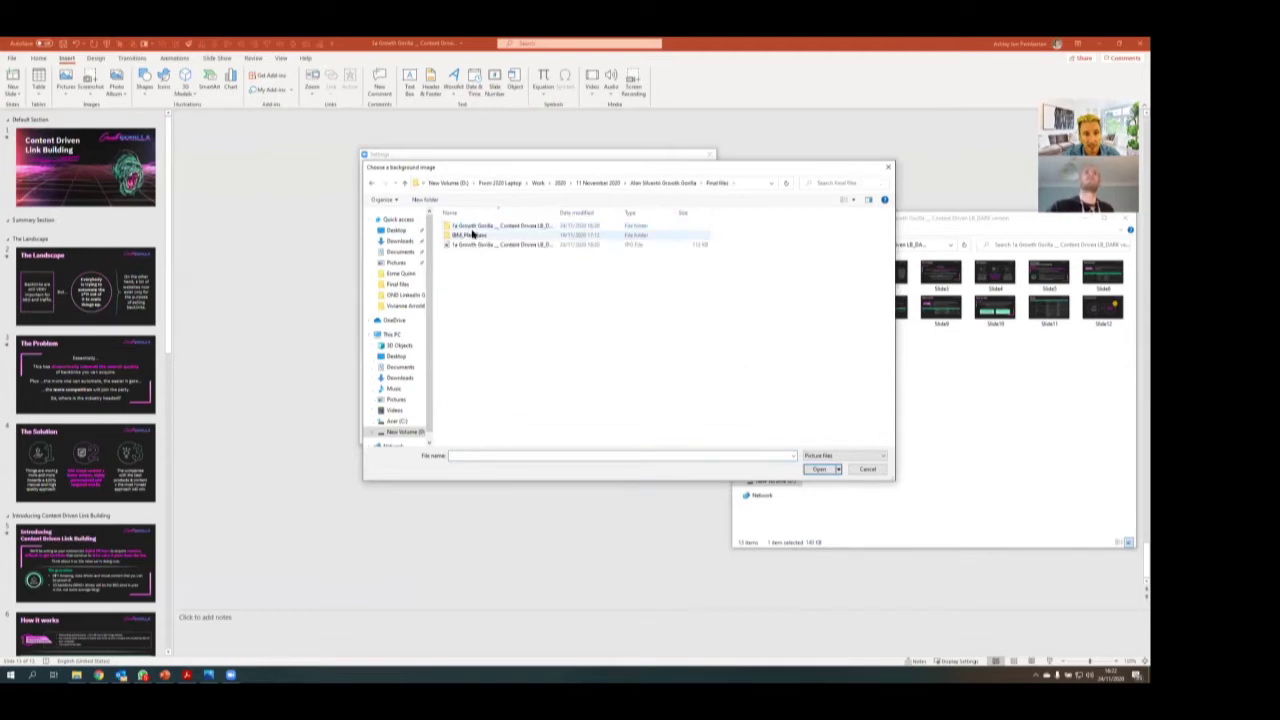
double_click(475, 227)
Set the Slide5 image as the virtual background and turn off mirroring of the video.
click(514, 240)
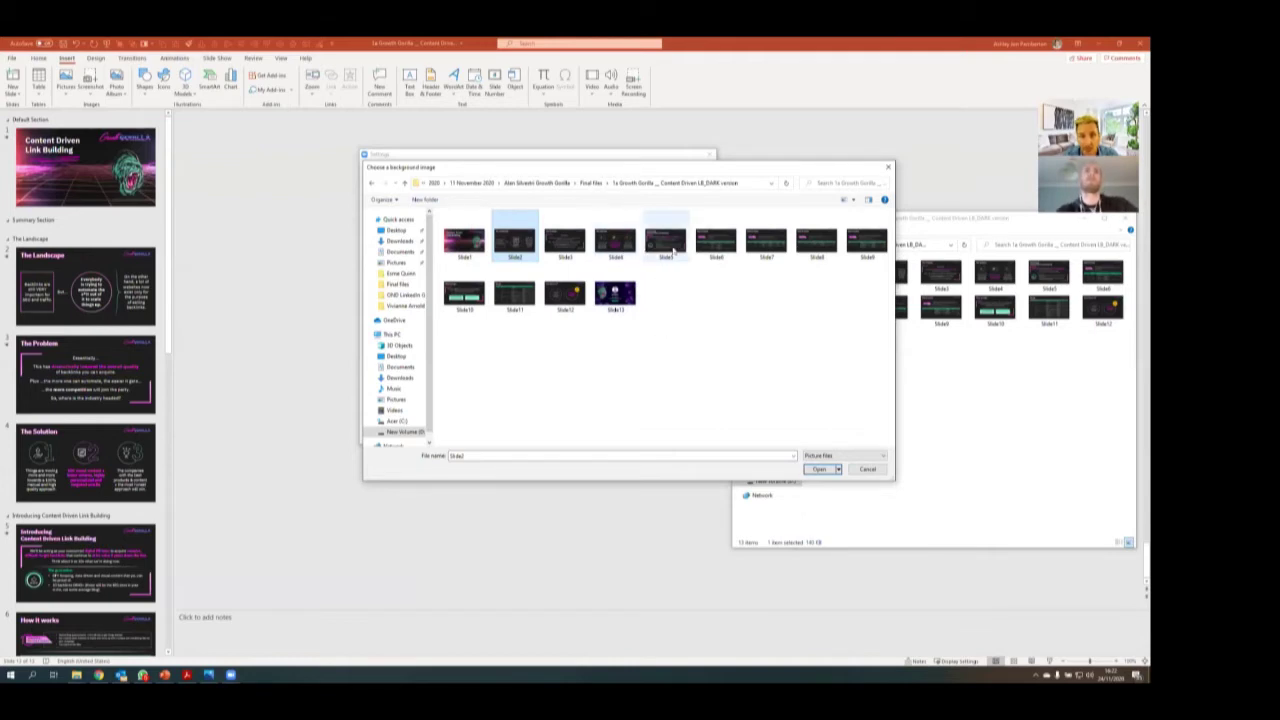
double_click(672, 250)
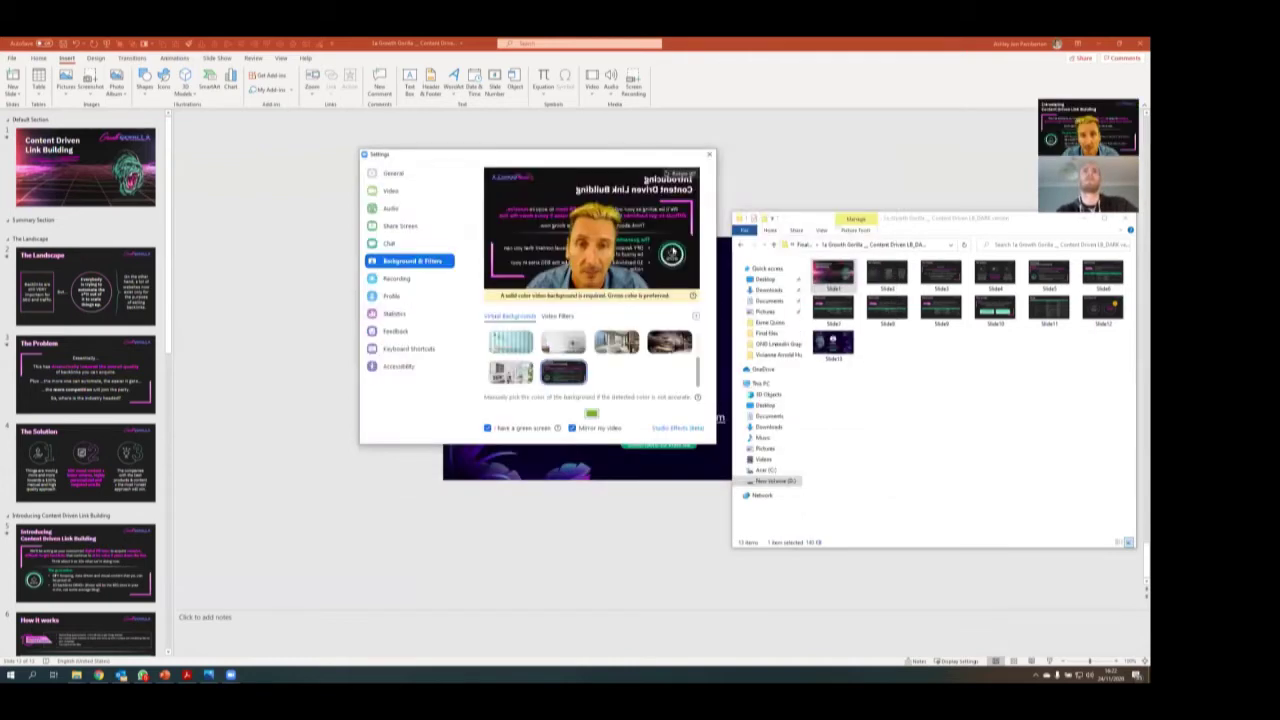
click(573, 428)
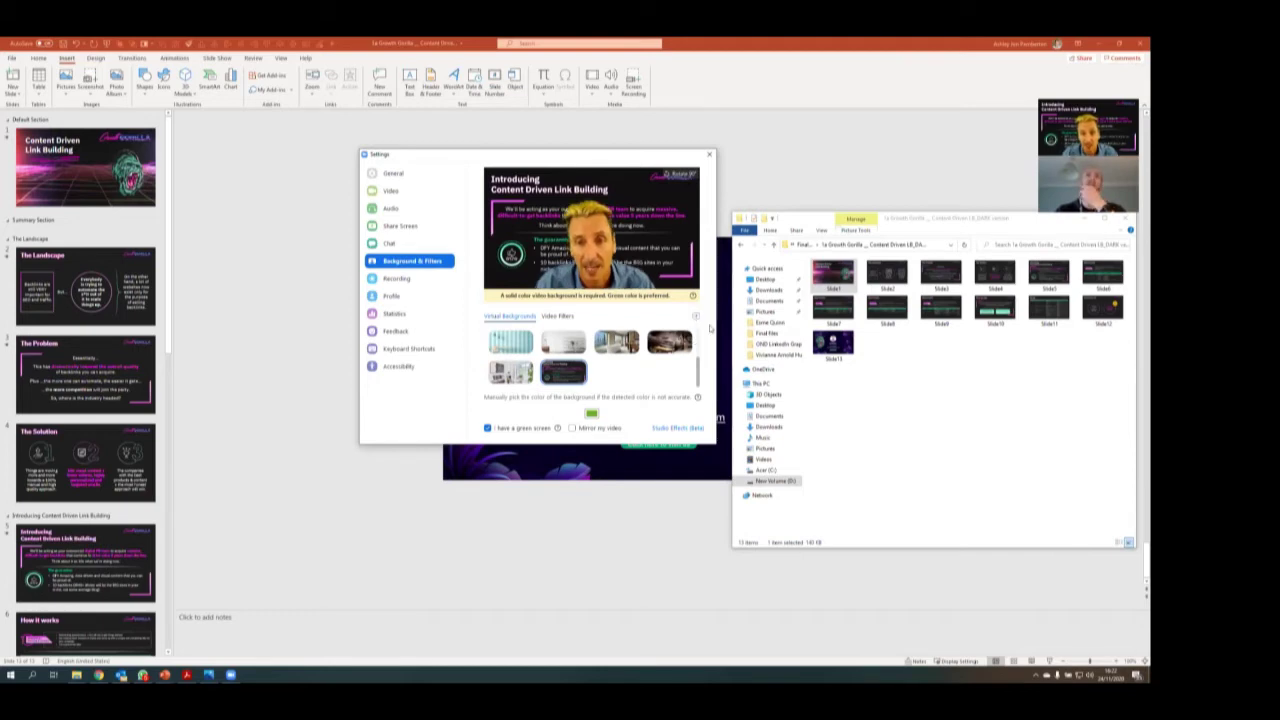
Browse for a PowerPoint file and open the Final files folder within the Growth Gorilla project folder.
click(727, 333)
double_click(463, 246)
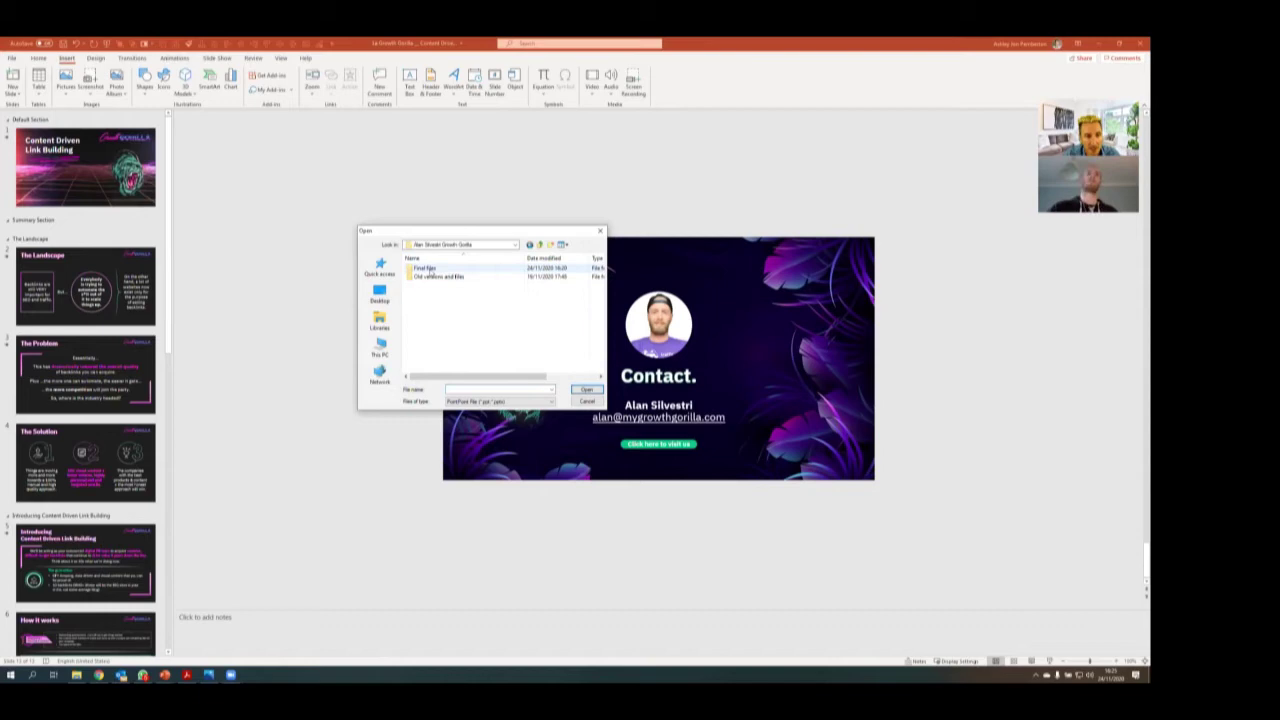
double_click(430, 269)
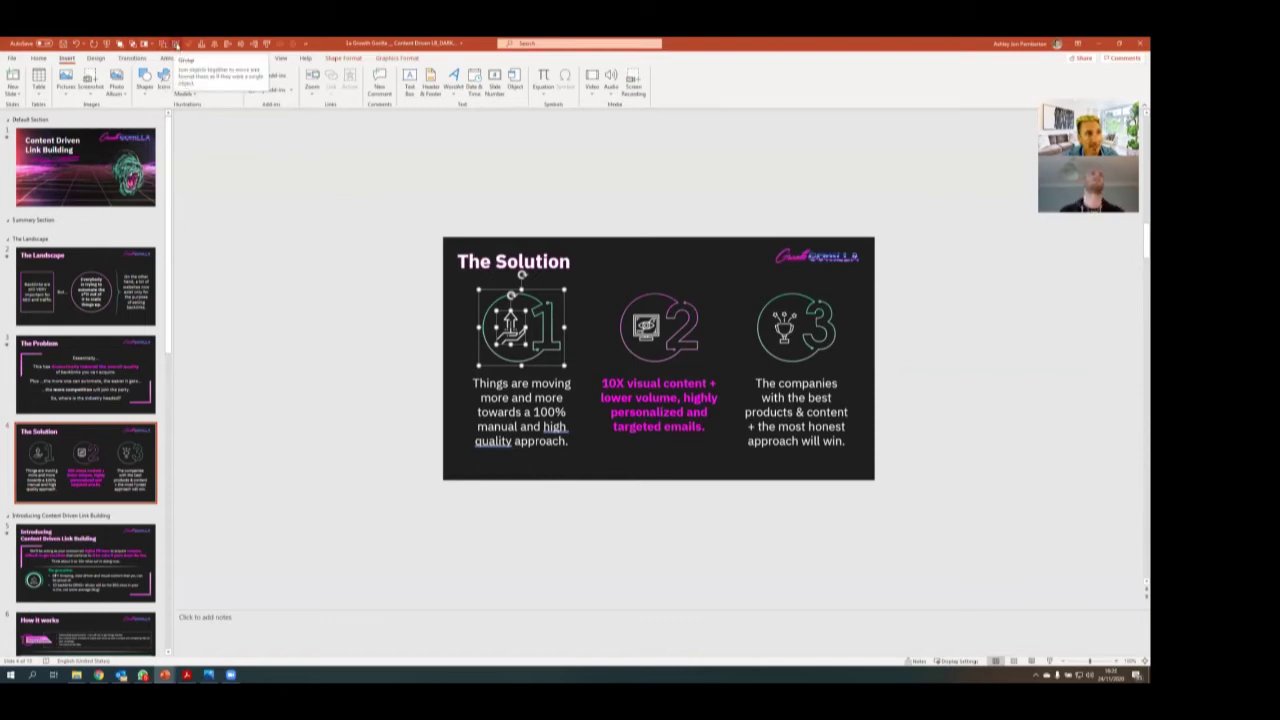
Group the icons on The Solution slide with their numbered circles, including the hand icon with number 1 and the trophy with number 3.
click(175, 45)
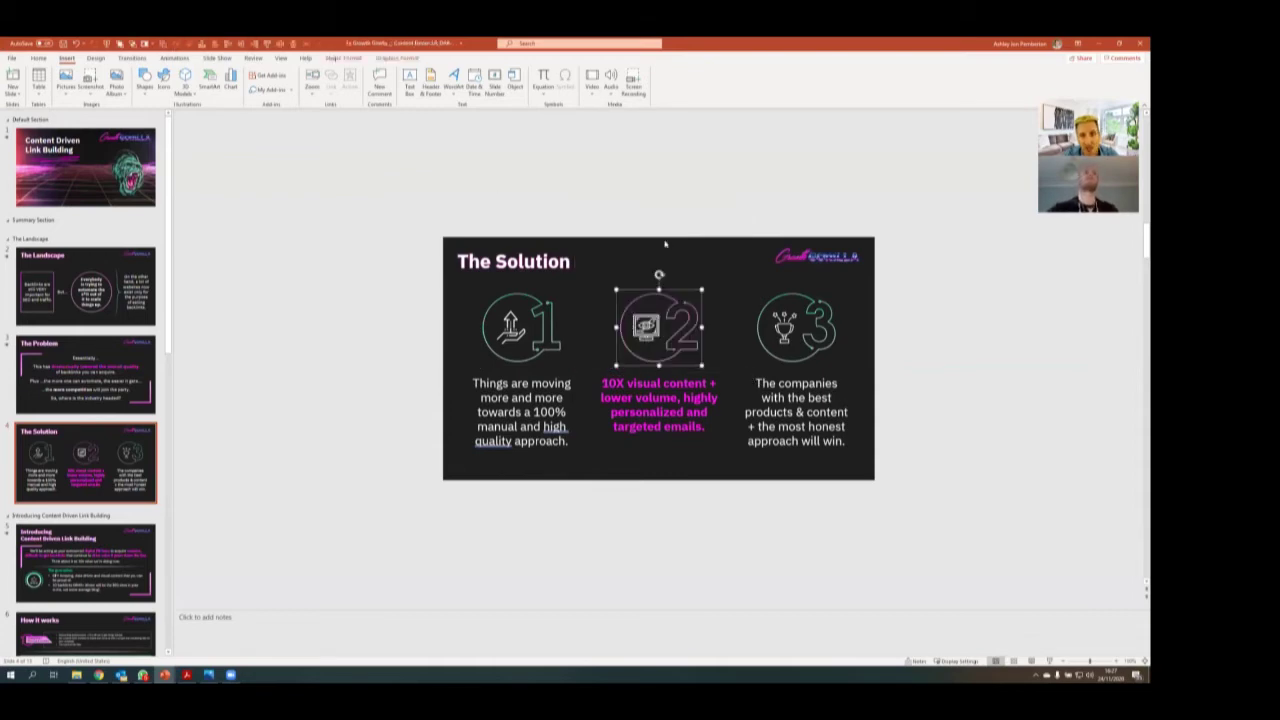
drag(698, 210, 857, 385)
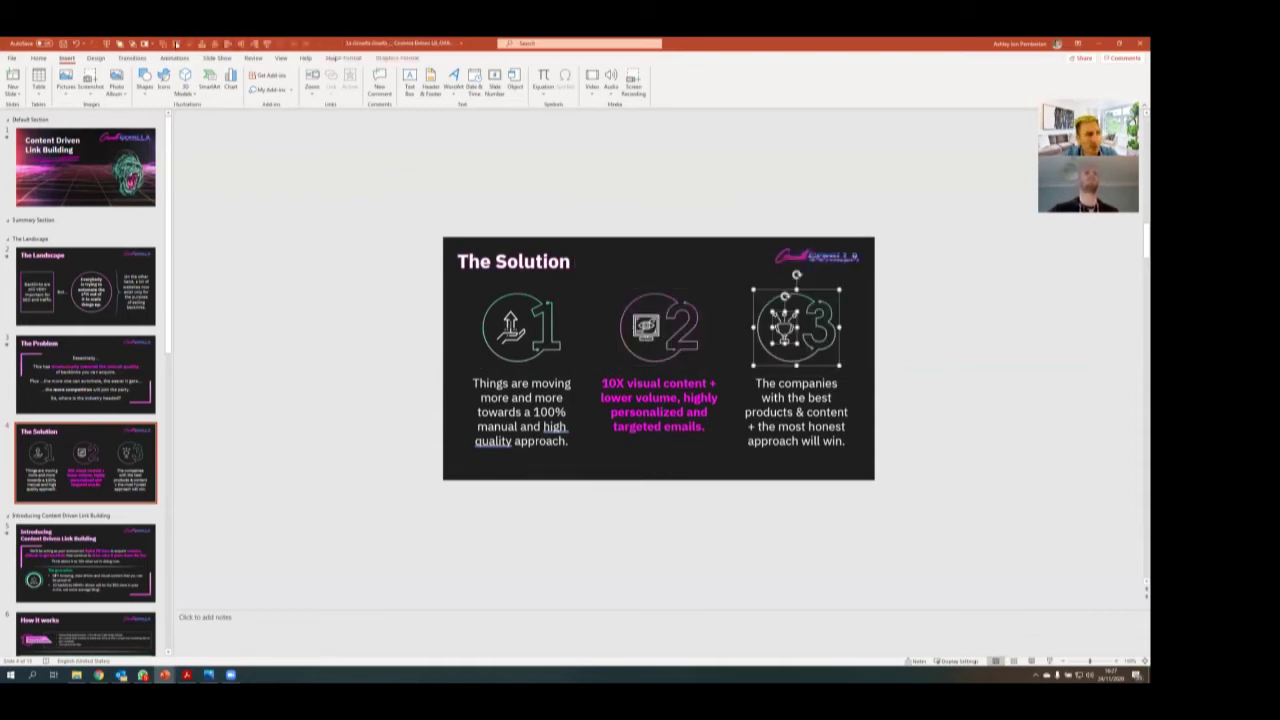
click(890, 322)
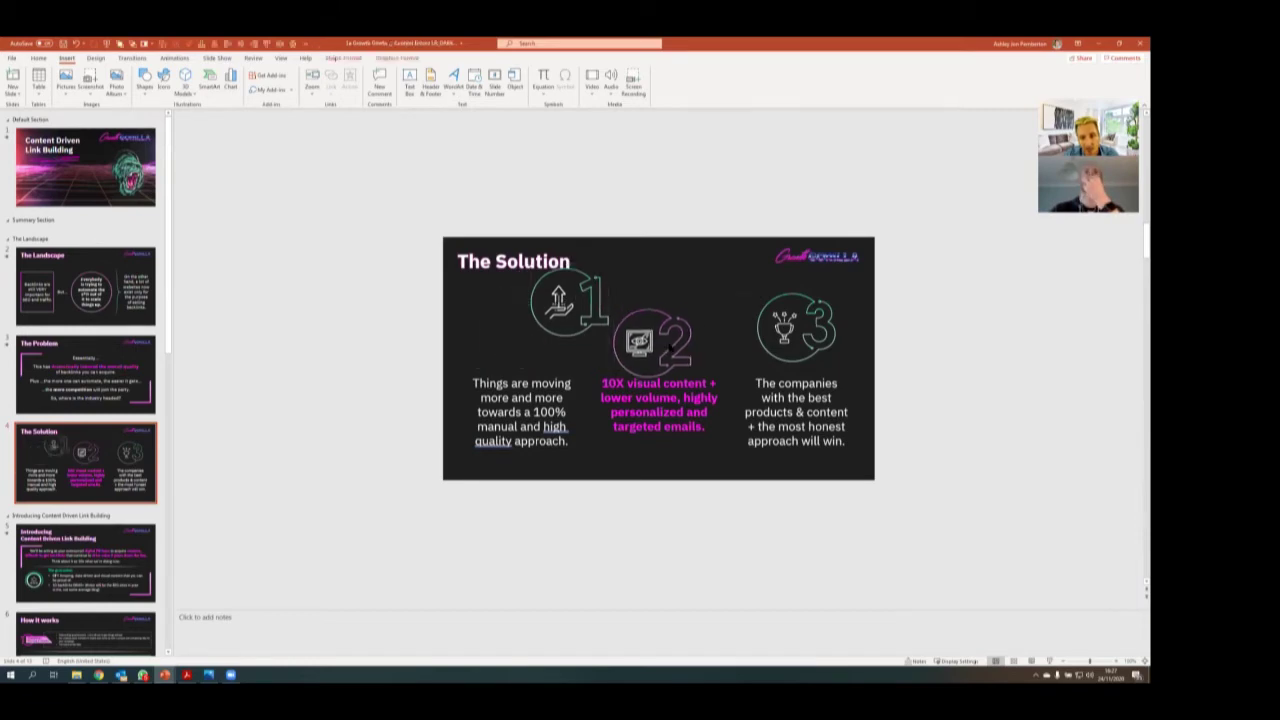
Align the three numbered icon groups on The Solution slide to a common vertical middle.
drag(932, 254, 743, 340)
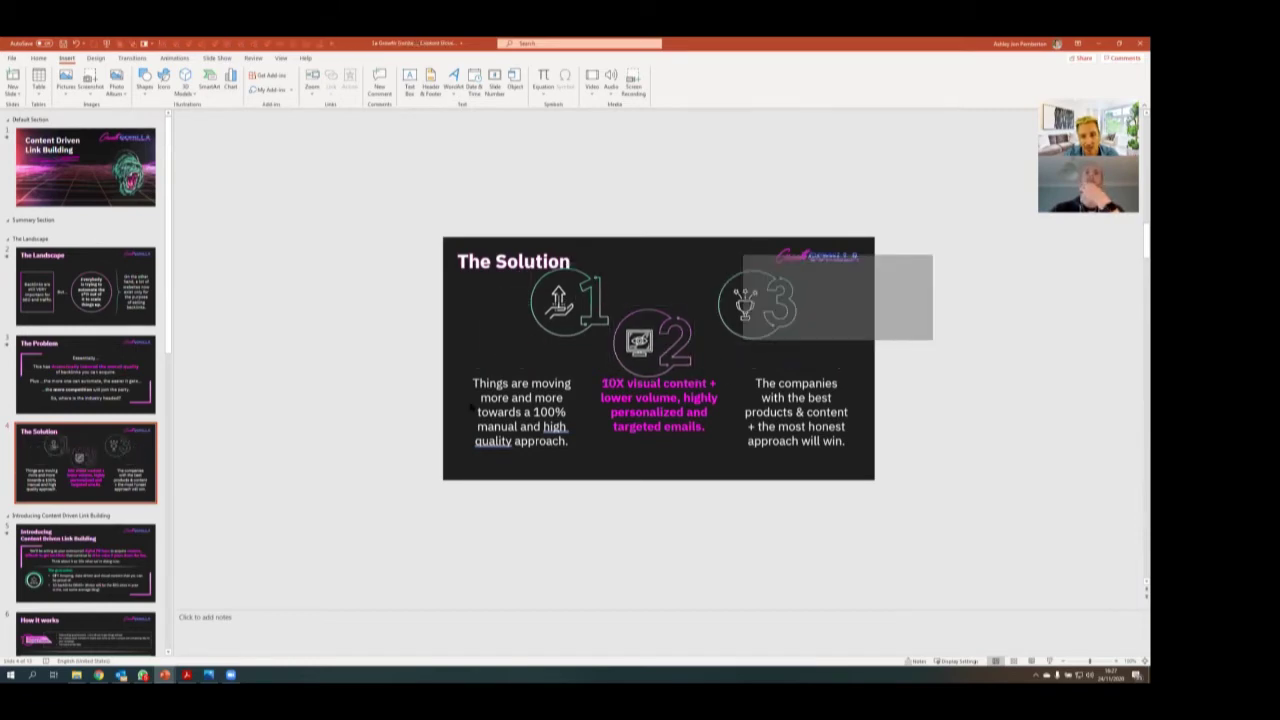
drag(471, 406, 438, 407)
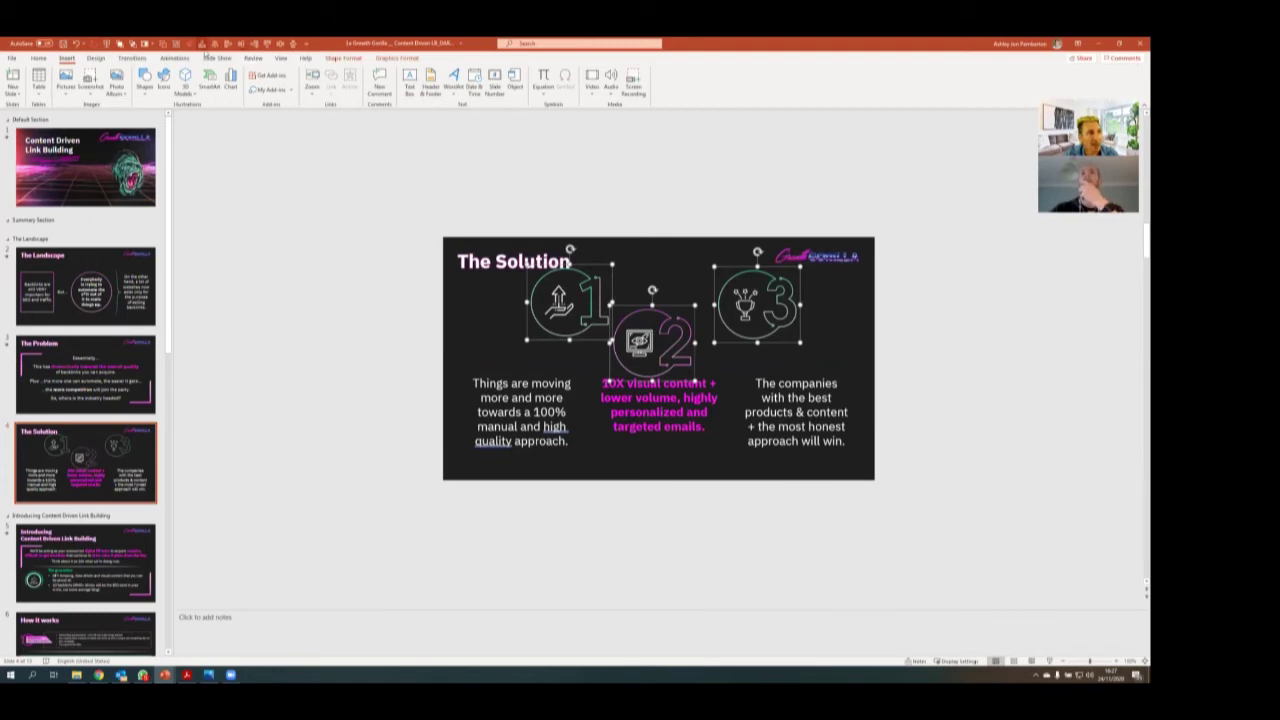
click(241, 46)
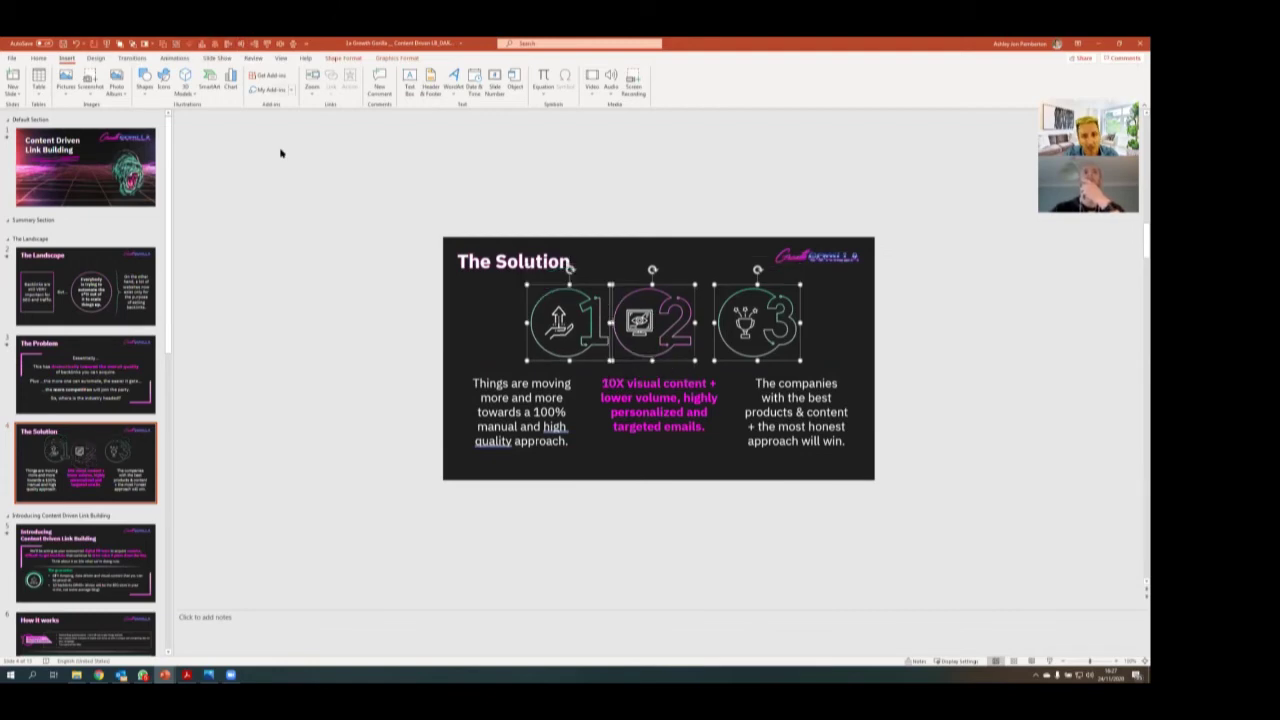
Move icon groups 1 and 3 on The Solution slide over their text columns and distribute all three groups horizontally.
click(305, 242)
drag(568, 322, 524, 322)
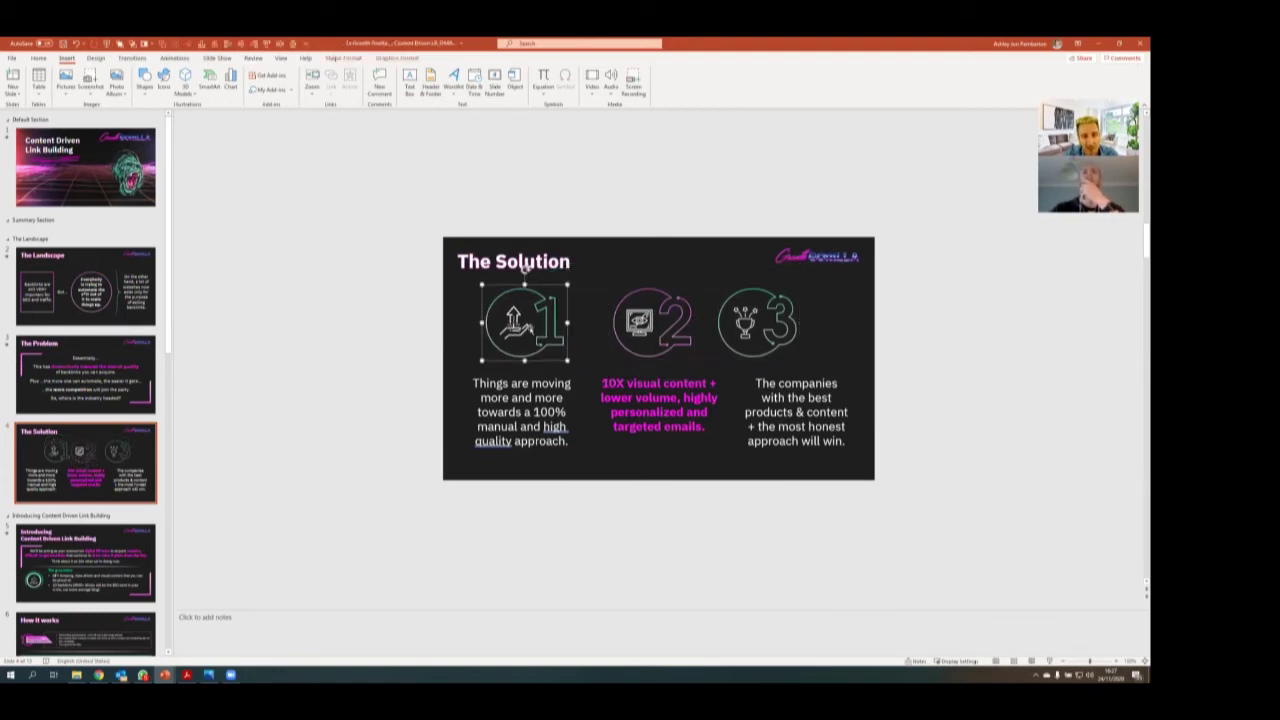
drag(723, 328, 769, 328)
drag(908, 277, 442, 388)
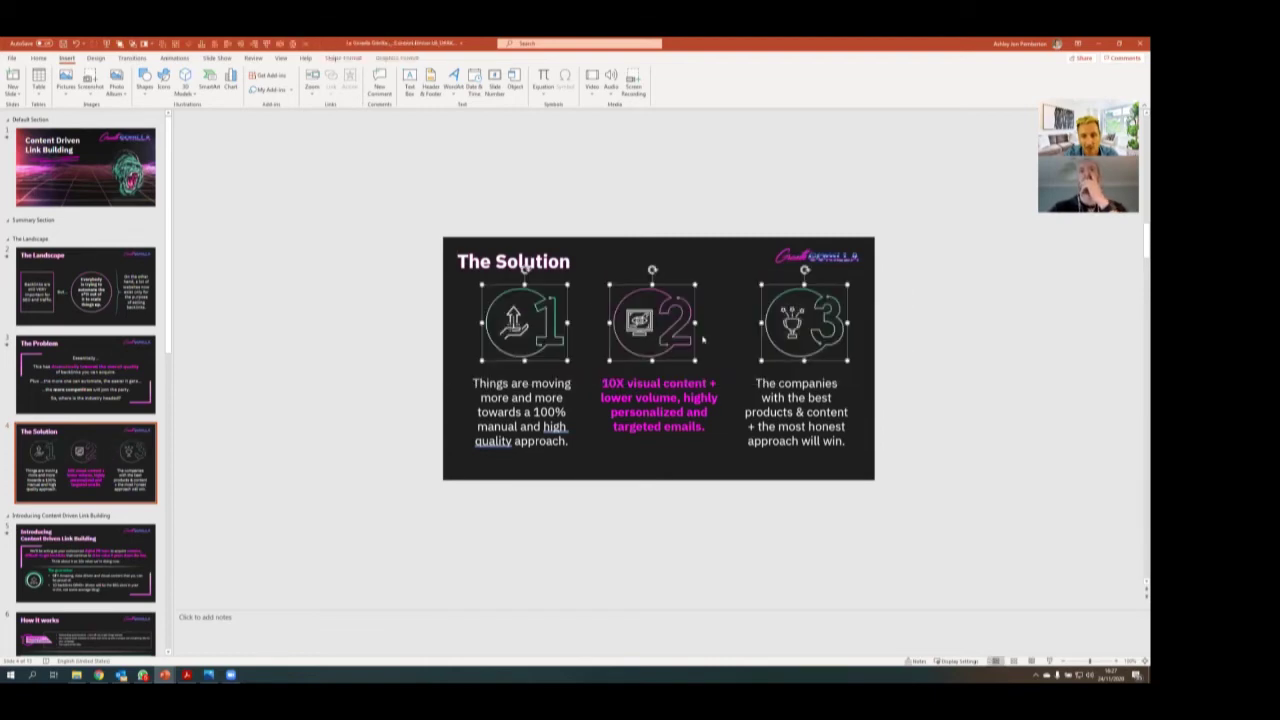
click(281, 44)
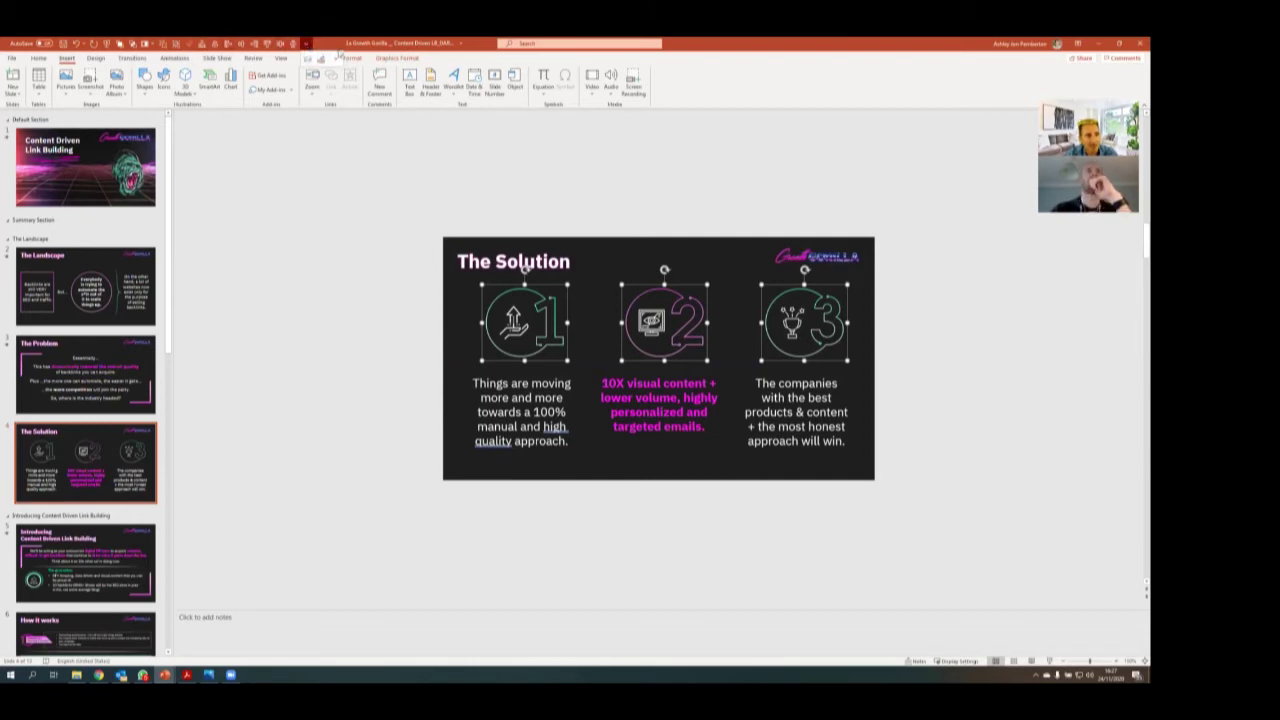
Show the options for customizing the Quick Access Toolbar, including More Commands, and close the list.
click(338, 57)
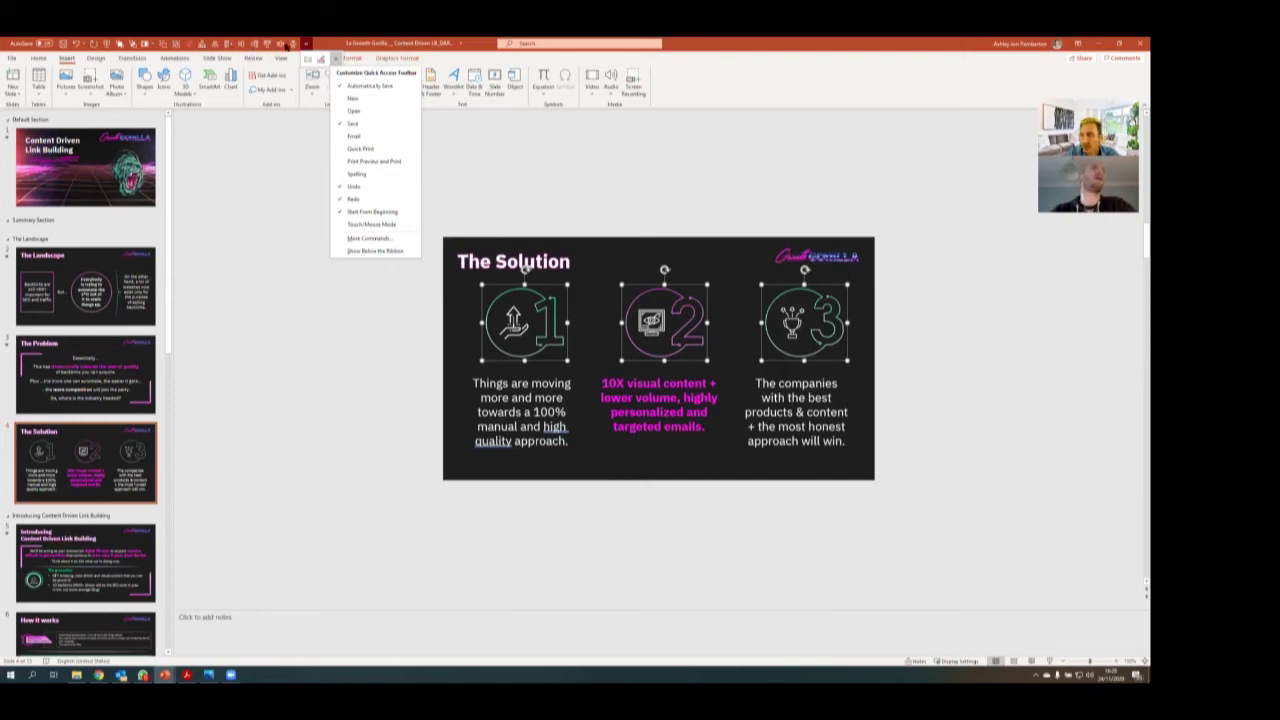
click(317, 299)
click(318, 299)
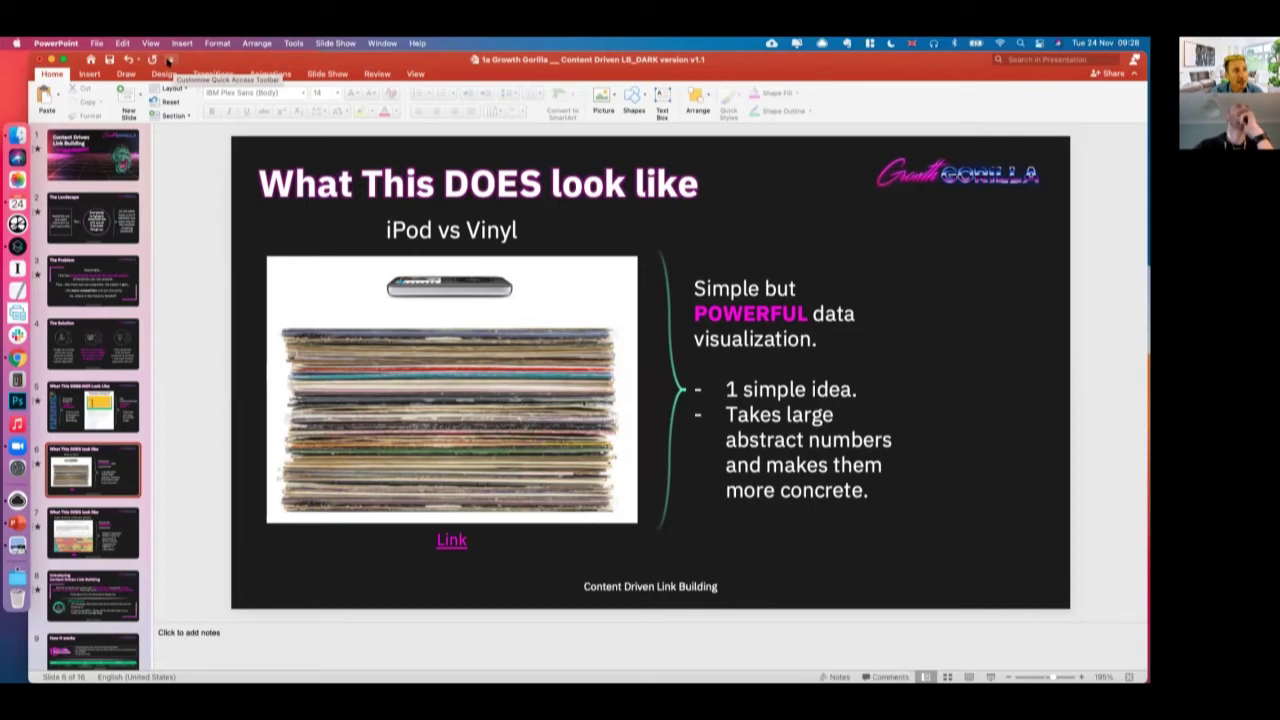
Open the Quick Access Toolbar customization on the Mac and add Bring to Front from the Popular Commands.
click(168, 59)
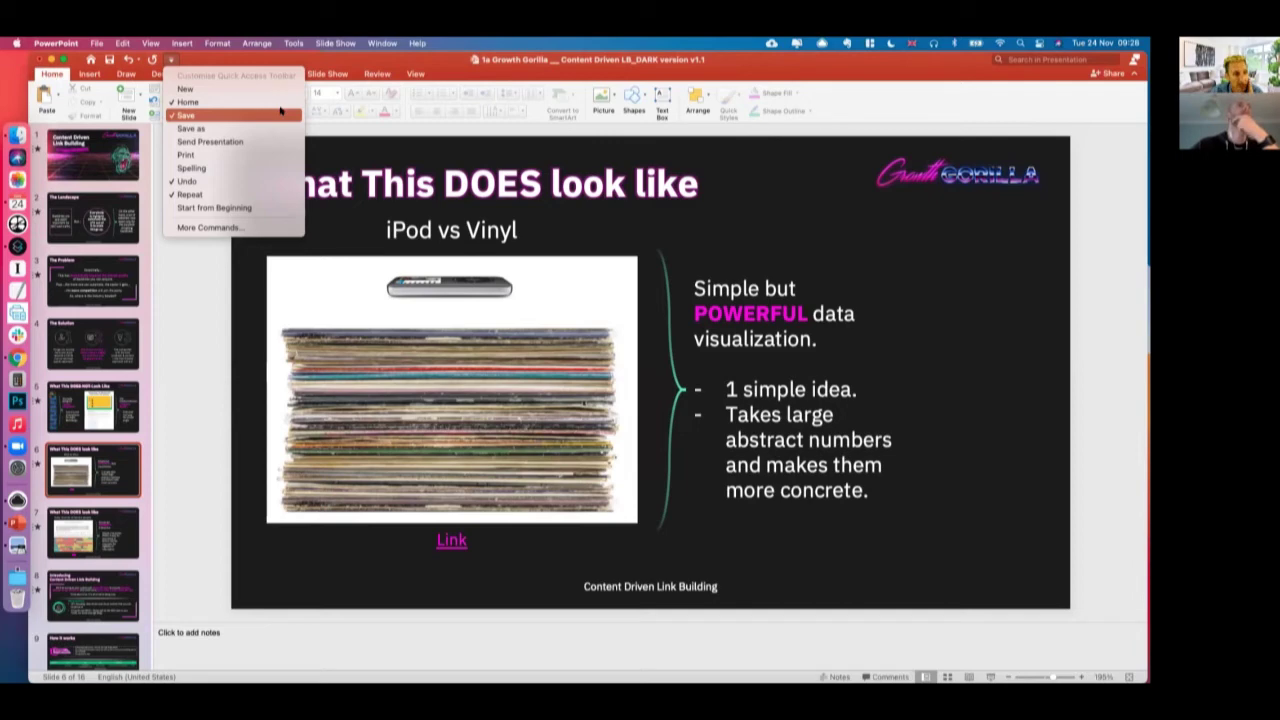
click(397, 242)
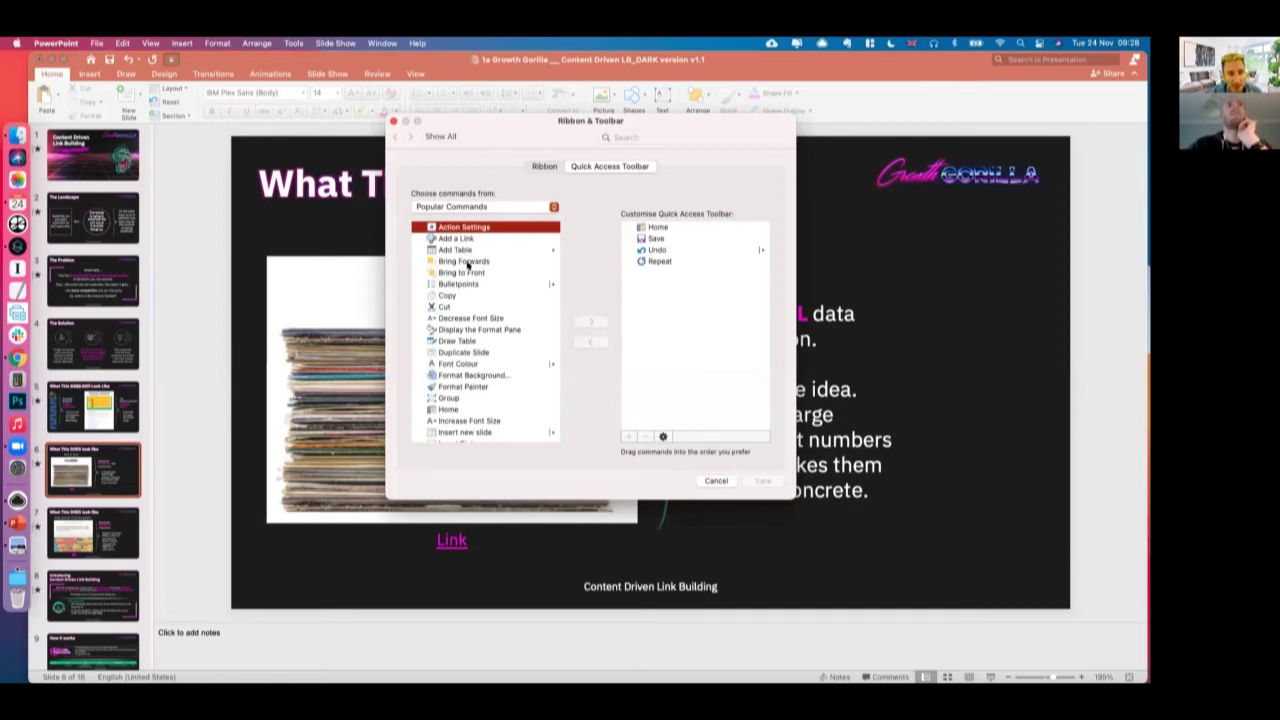
scroll(467, 264, down, 5)
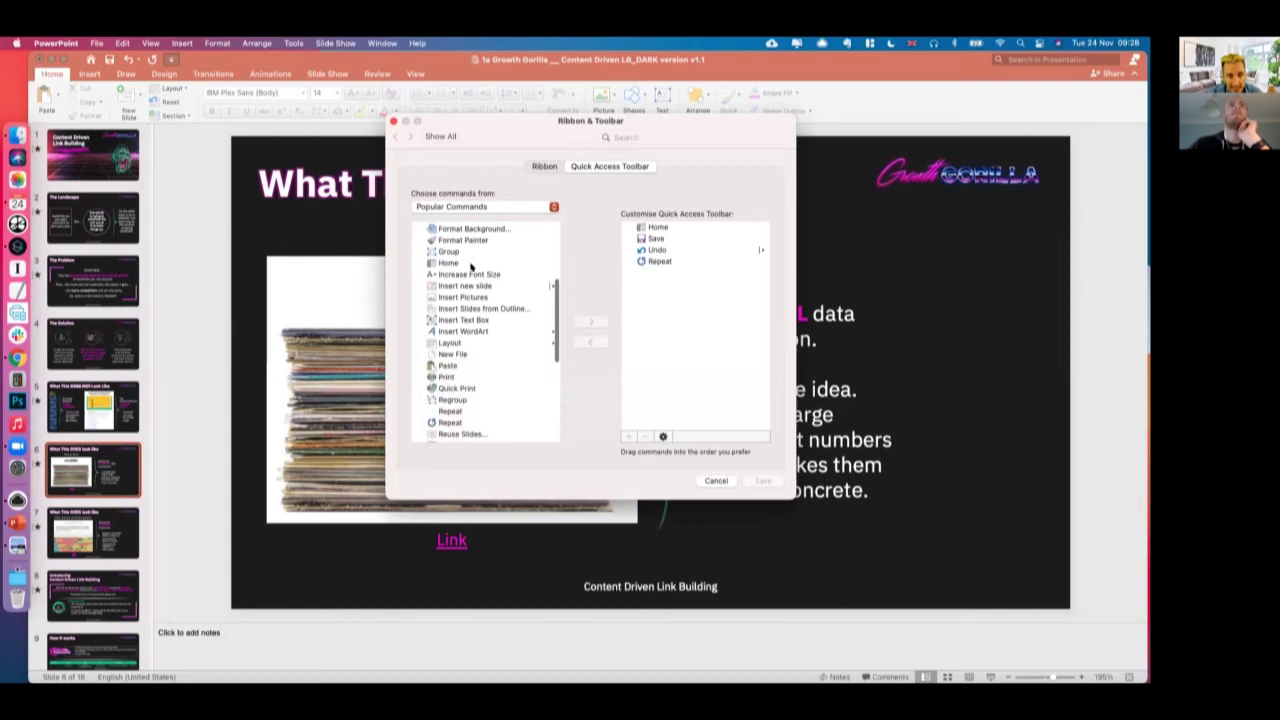
scroll(470, 266, down, 6)
scroll(470, 270, up, 10)
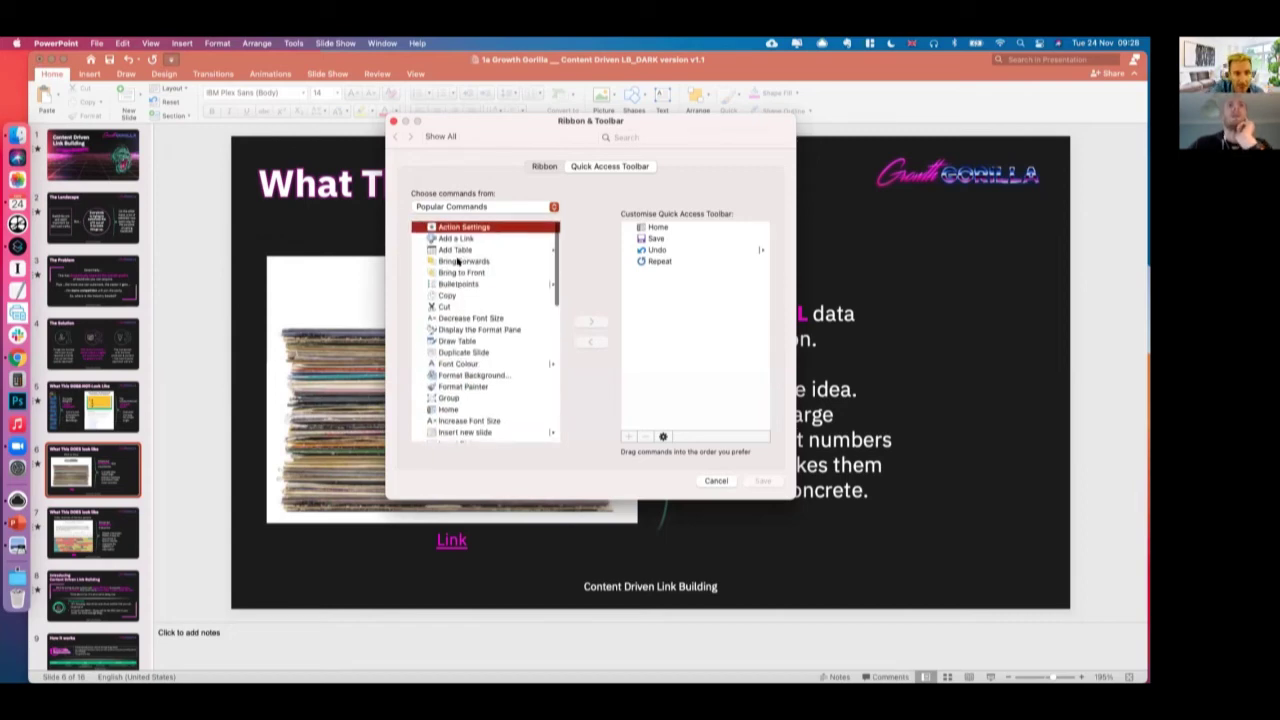
click(458, 272)
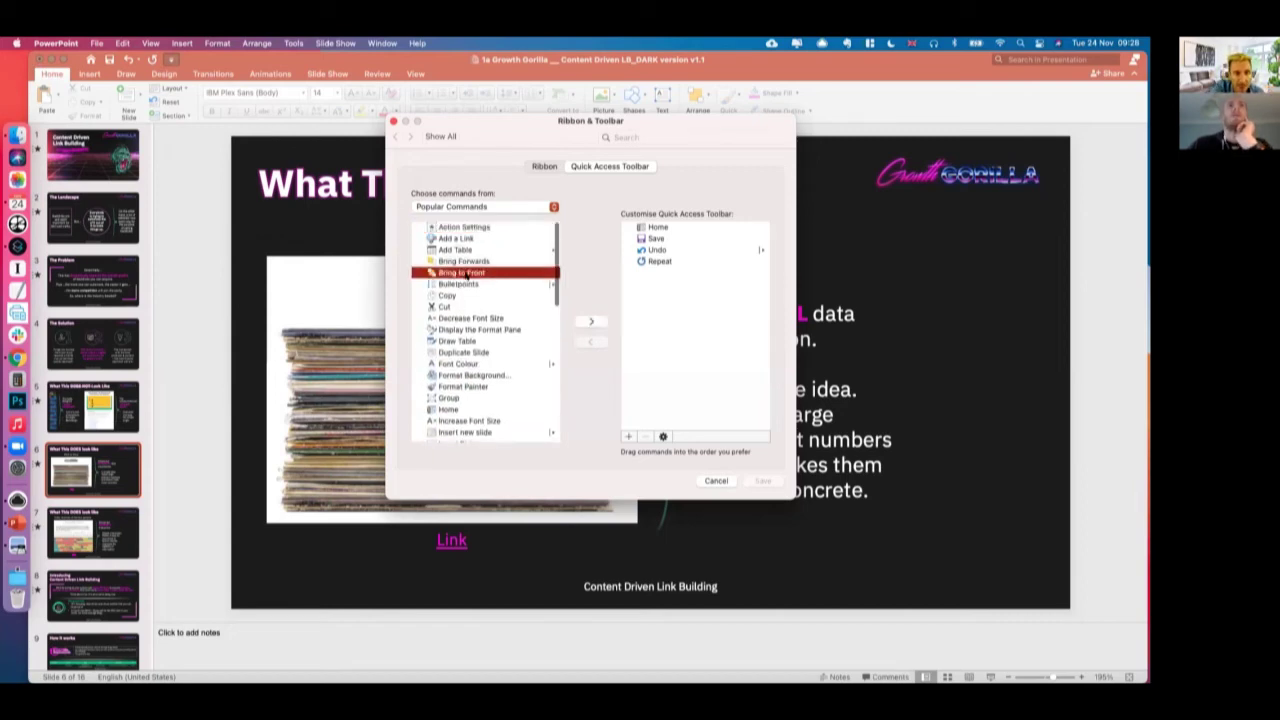
click(589, 321)
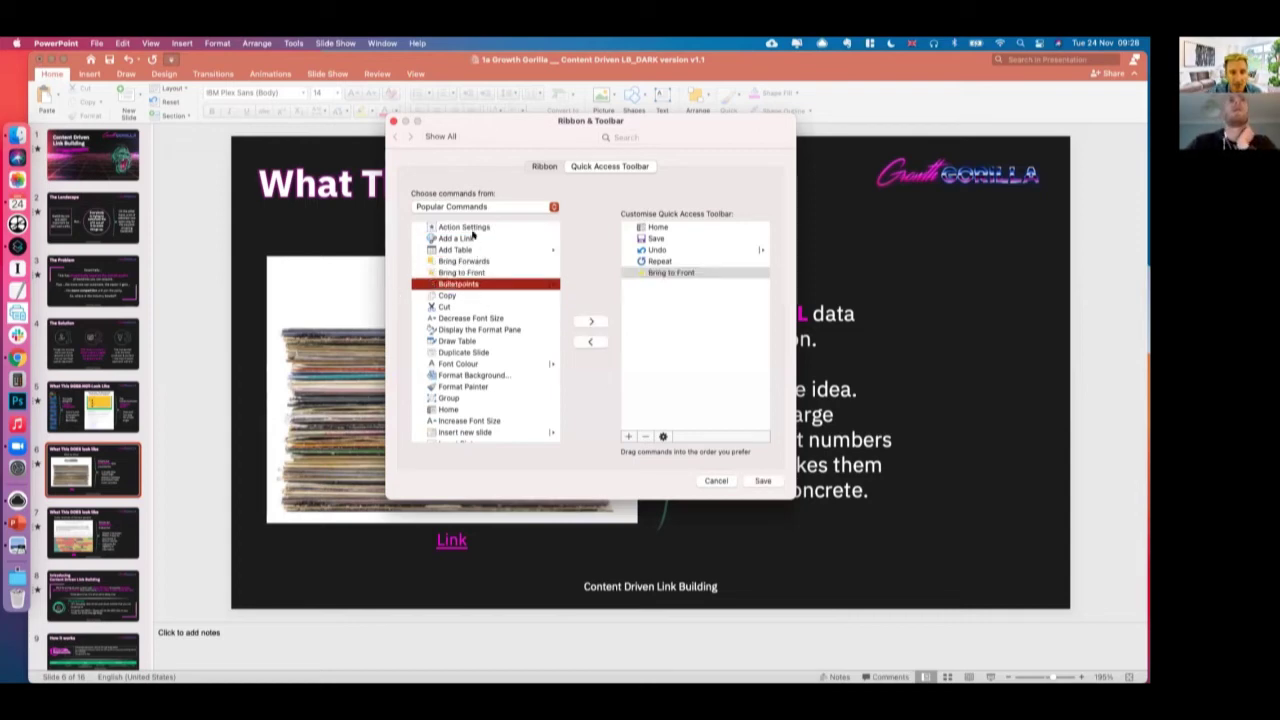
Add Send to Back from the Popular Commands to the Quick Access Toolbar.
scroll(476, 344, down, 2)
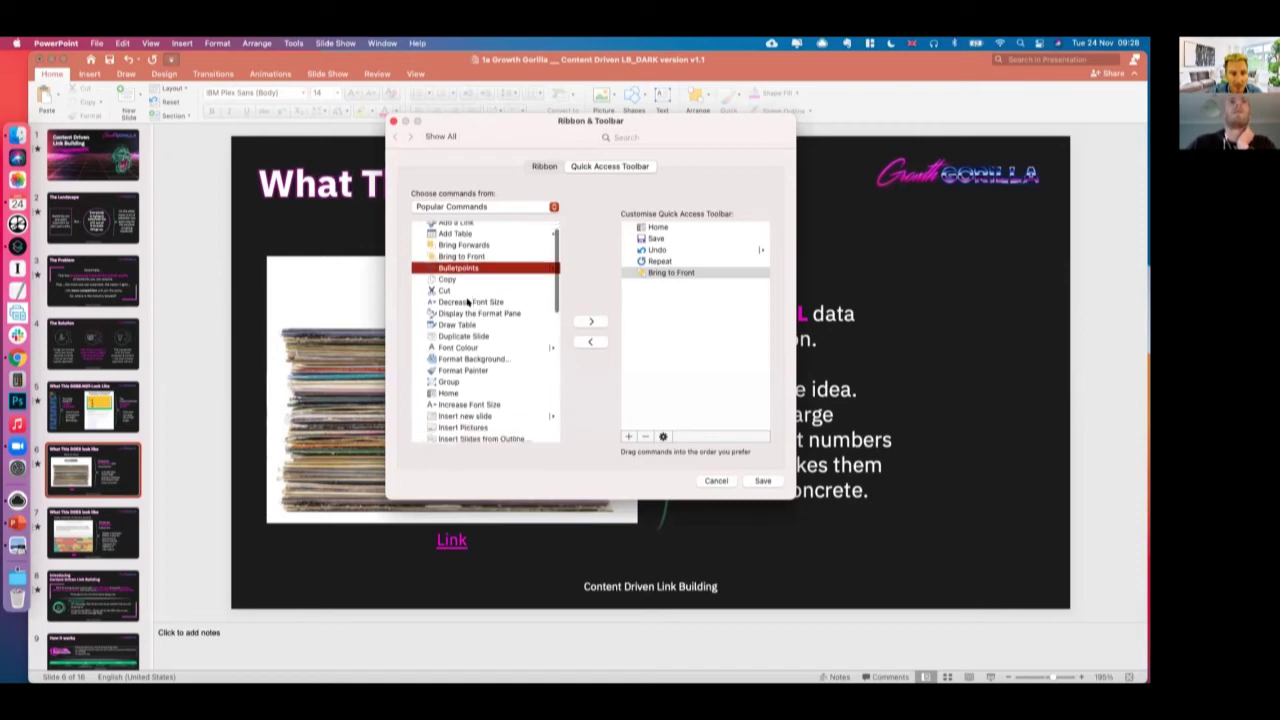
scroll(467, 302, down, 8)
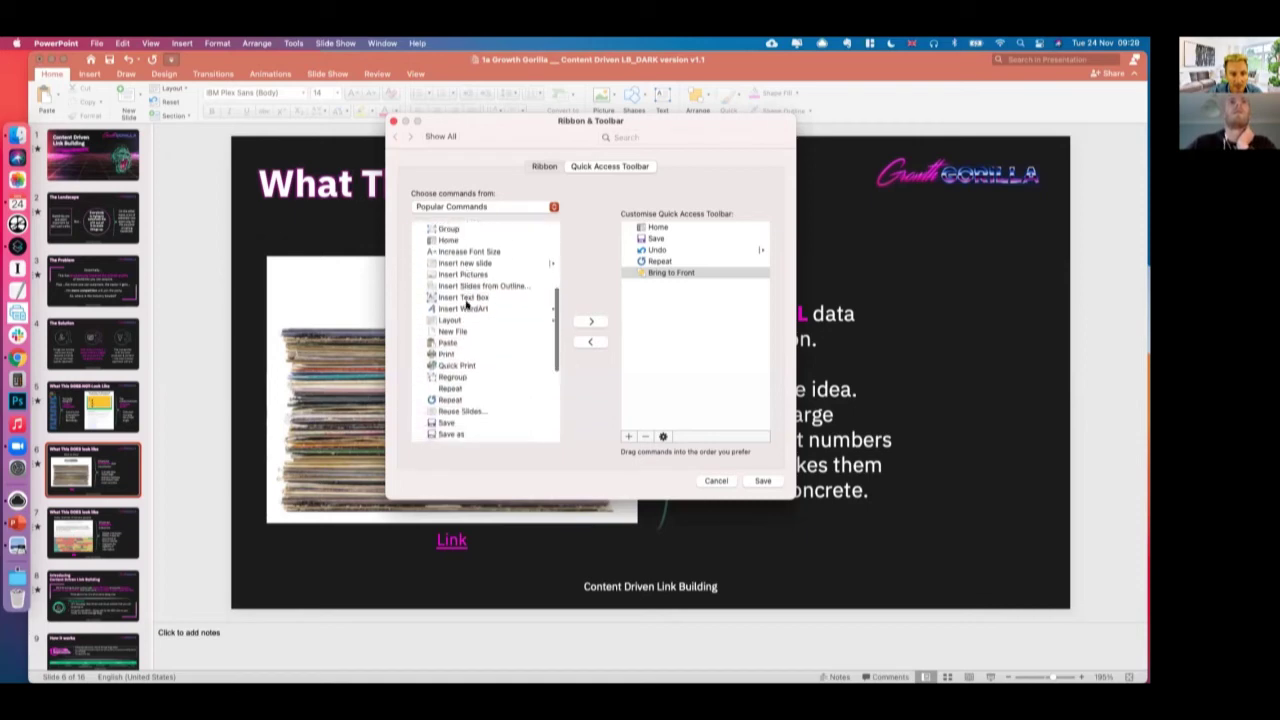
scroll(466, 304, down, 3)
click(462, 411)
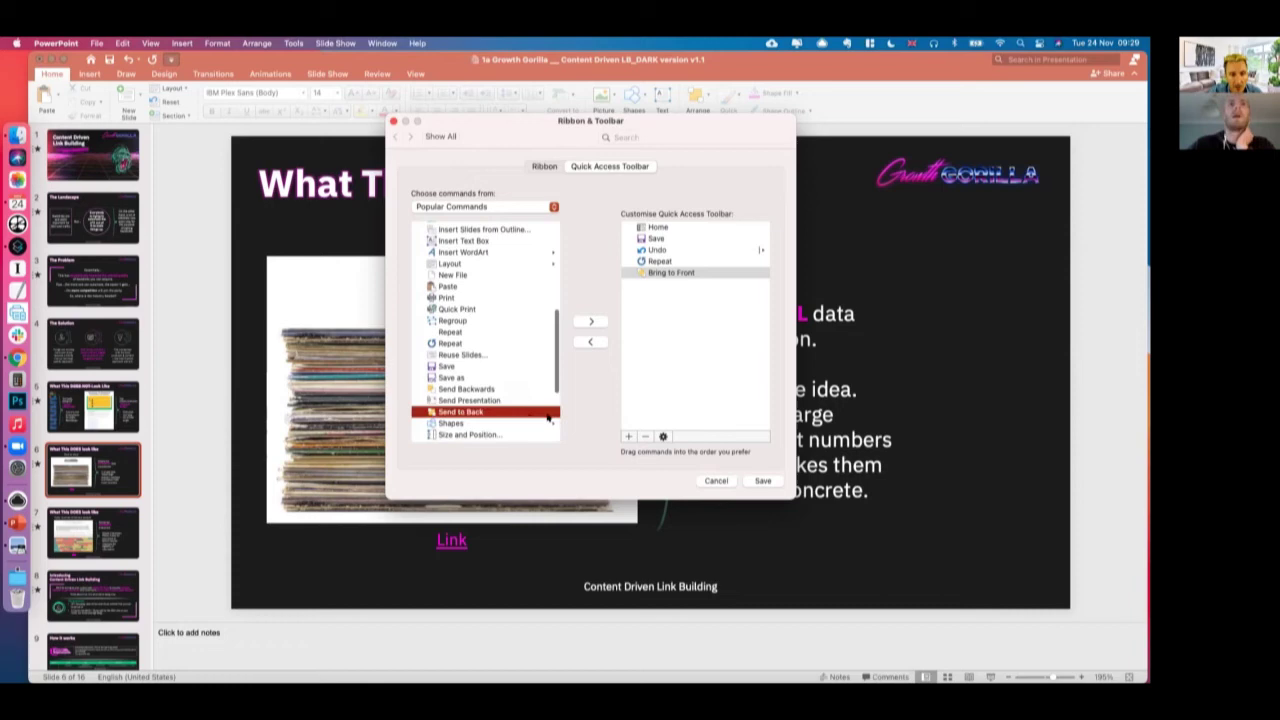
click(591, 321)
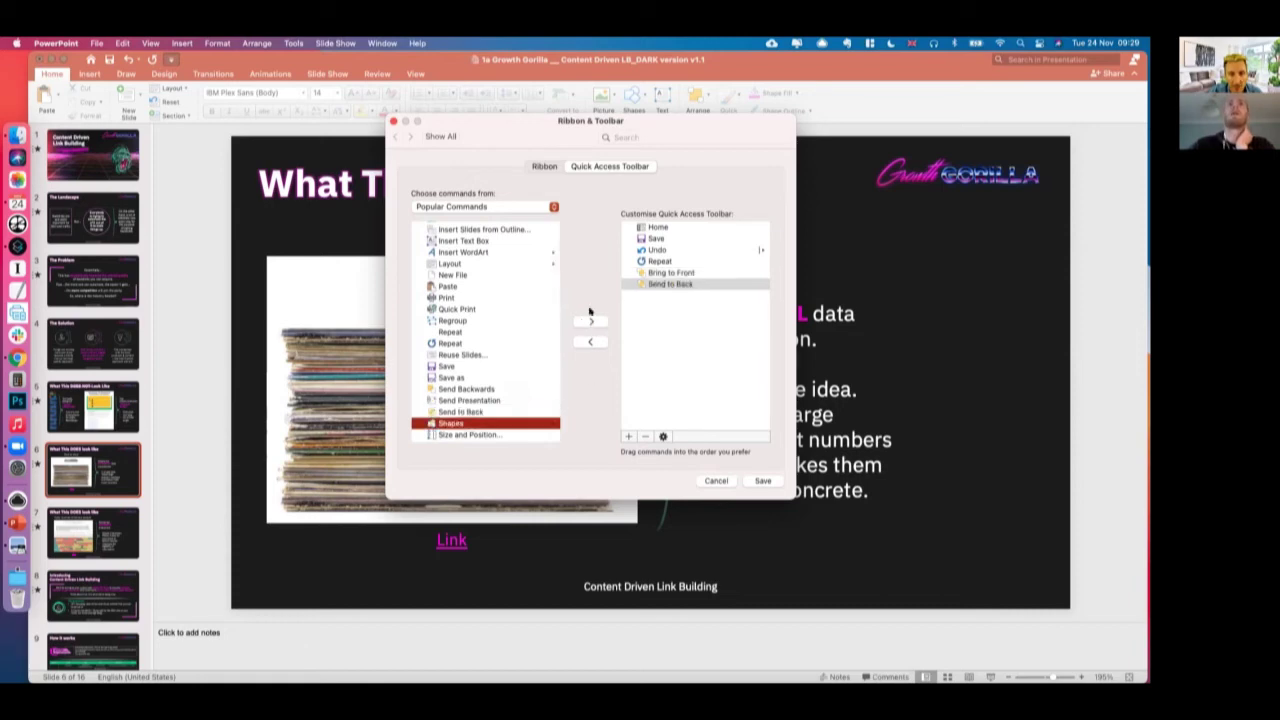
Add Align Objects from the Graphics Tools | Graphics Format commands to the Quick Access Toolbar.
scroll(486, 386, down, 3)
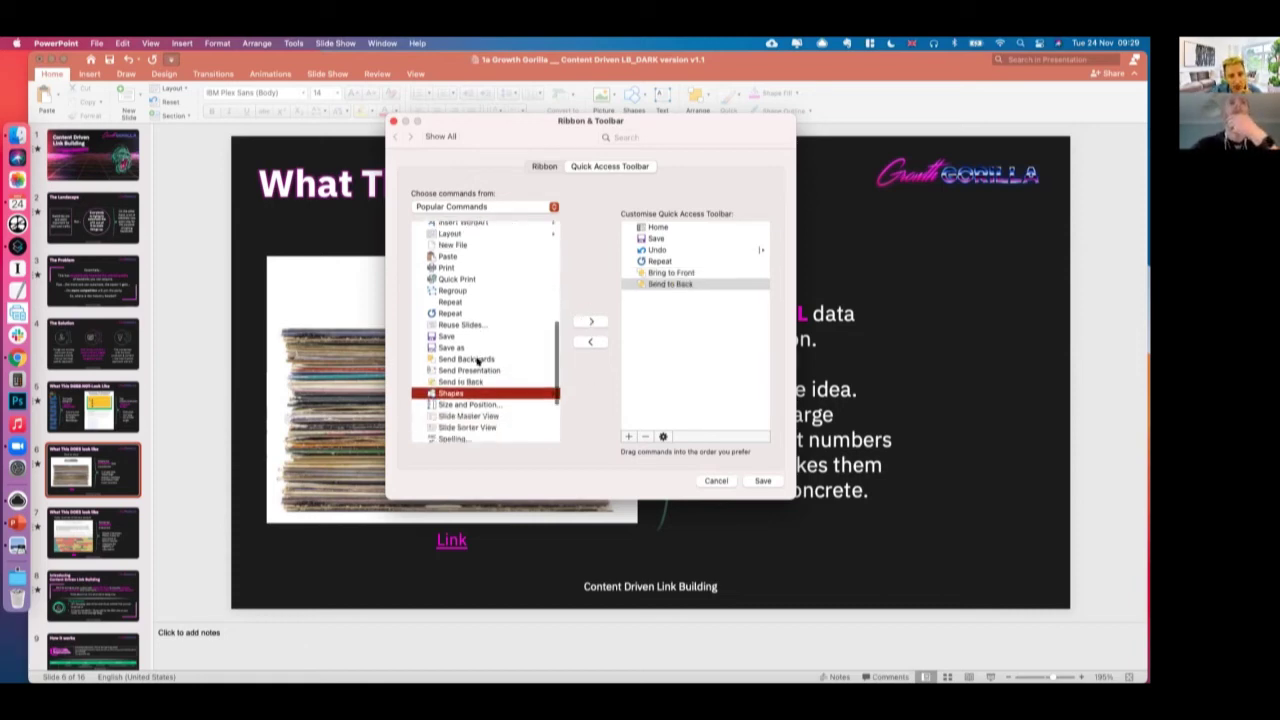
scroll(478, 362, down, 2)
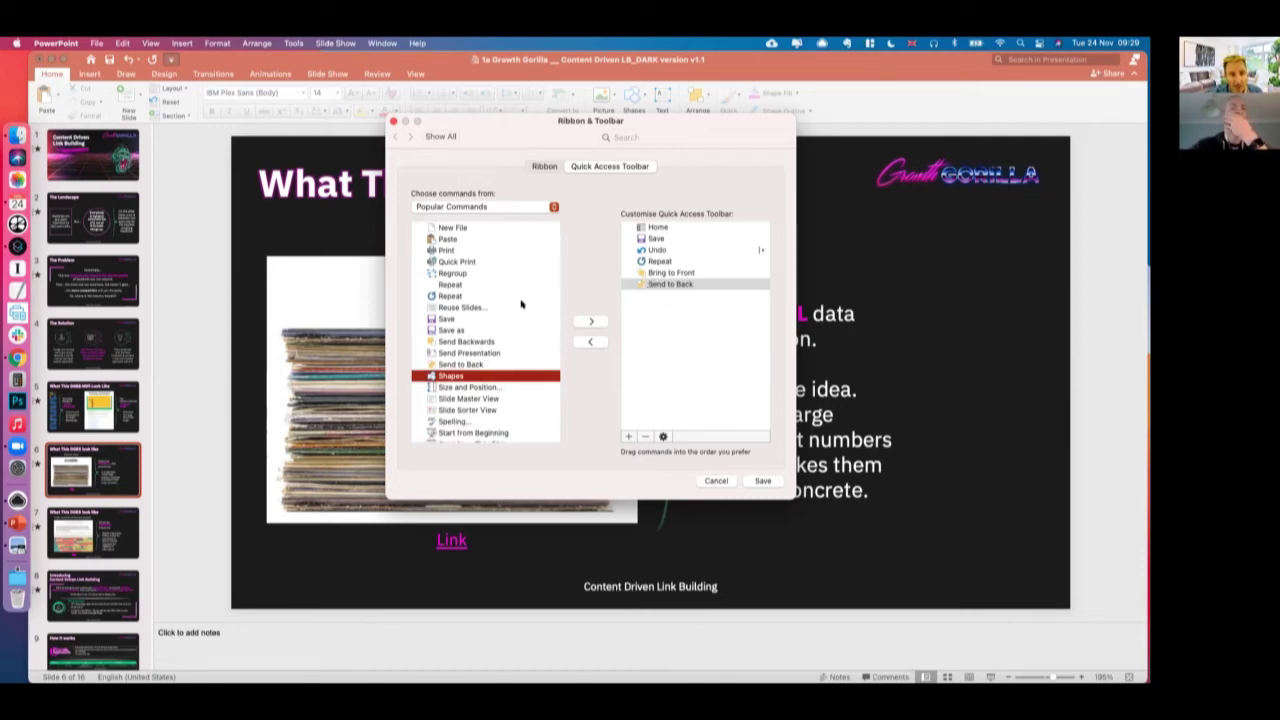
click(478, 206)
click(464, 226)
click(456, 365)
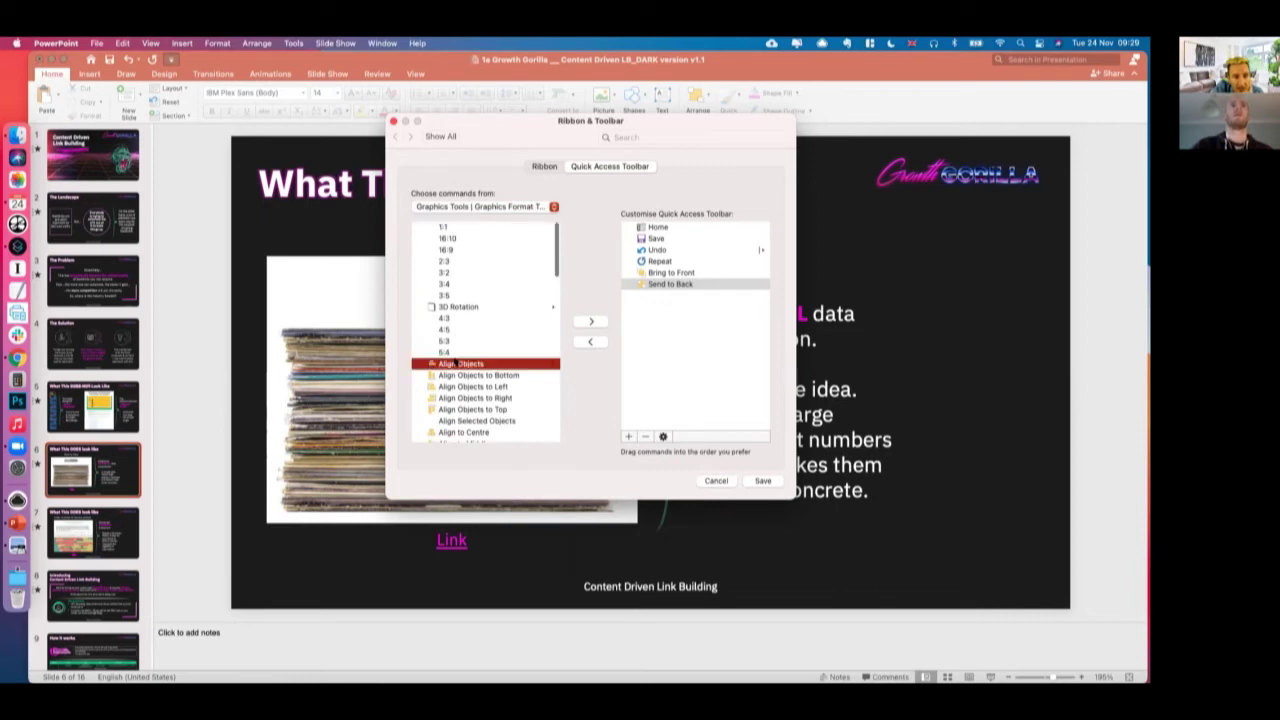
click(588, 321)
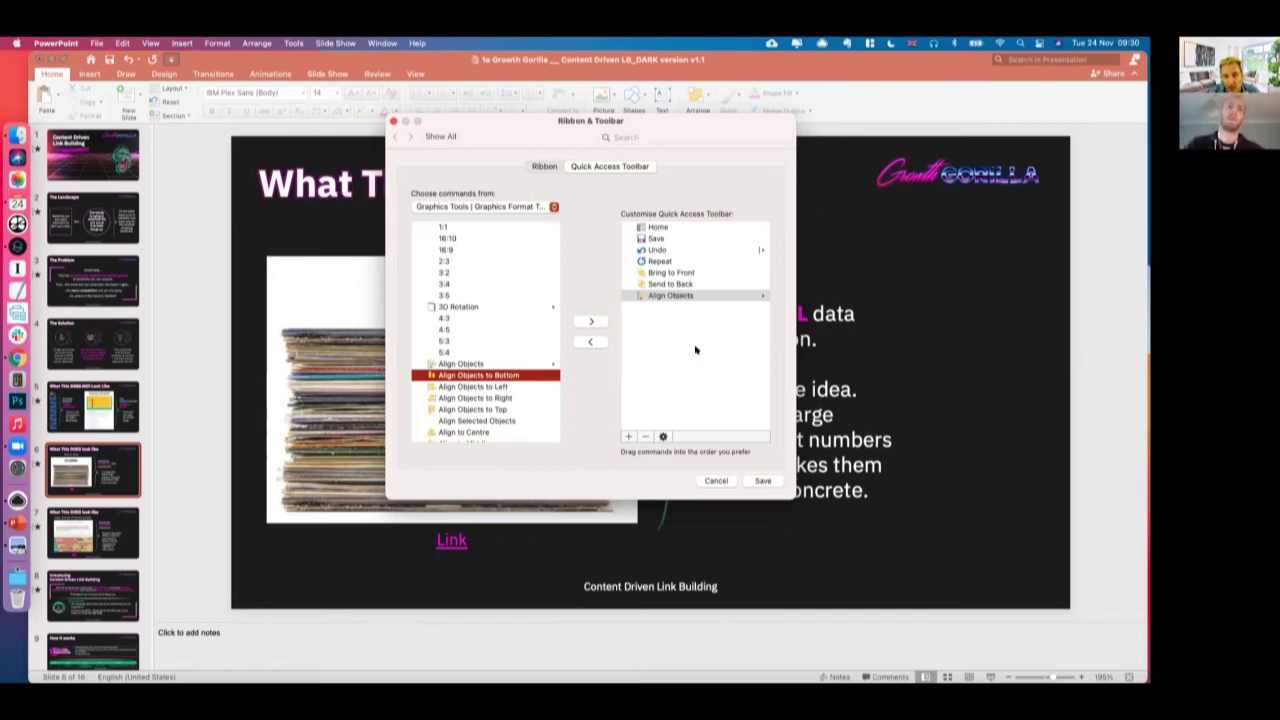
Save the Quick Access Toolbar changes, close the preferences, and bring up the Align Objects options with the slide title selected.
scroll(494, 379, down, 2)
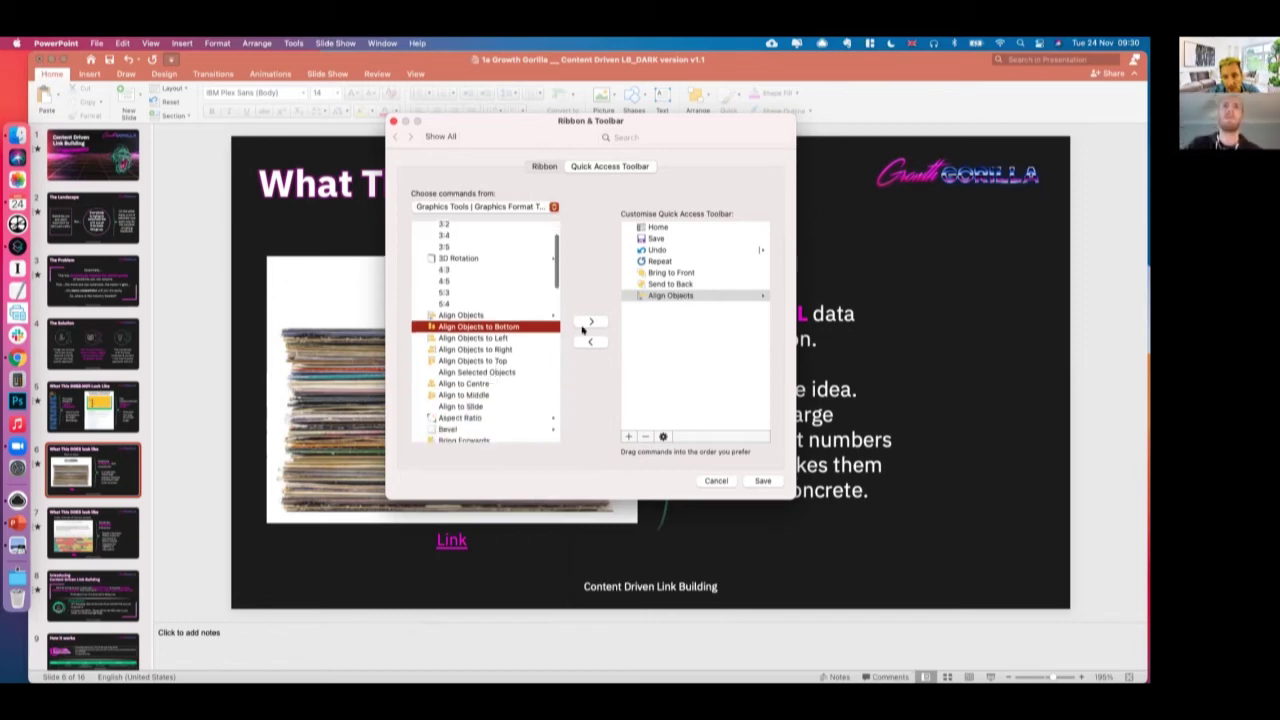
click(763, 481)
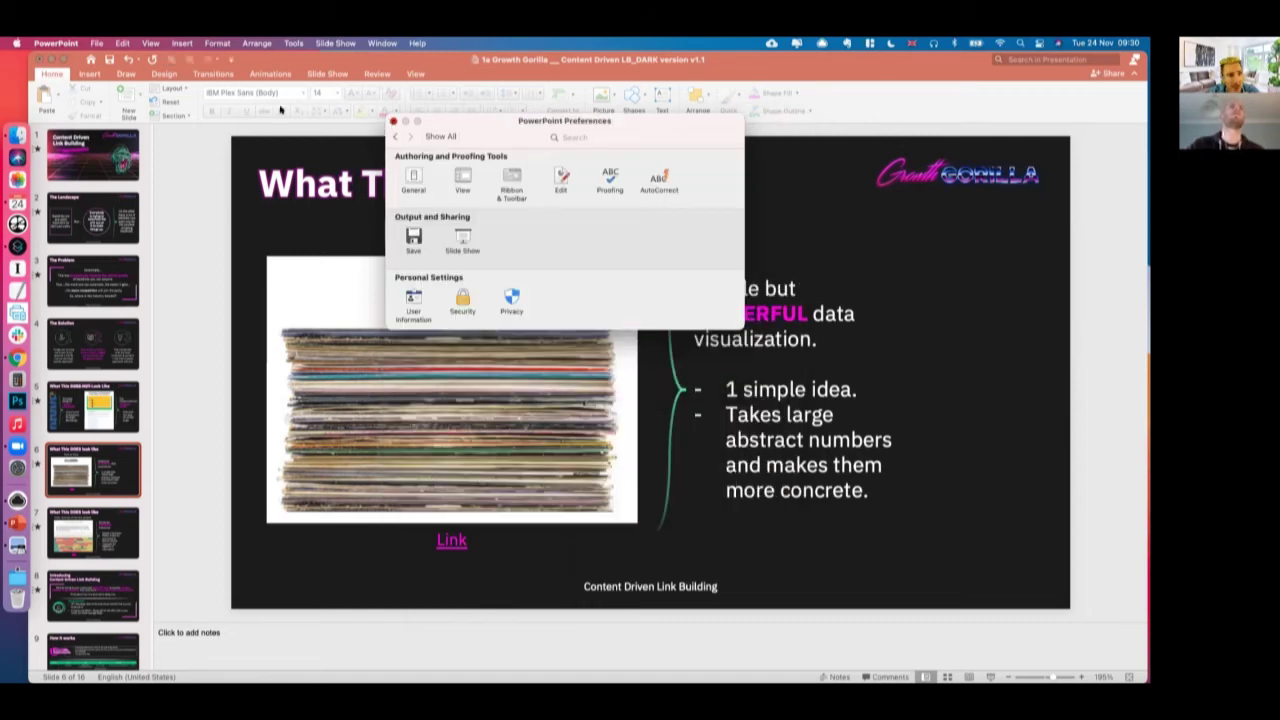
key(super+w)
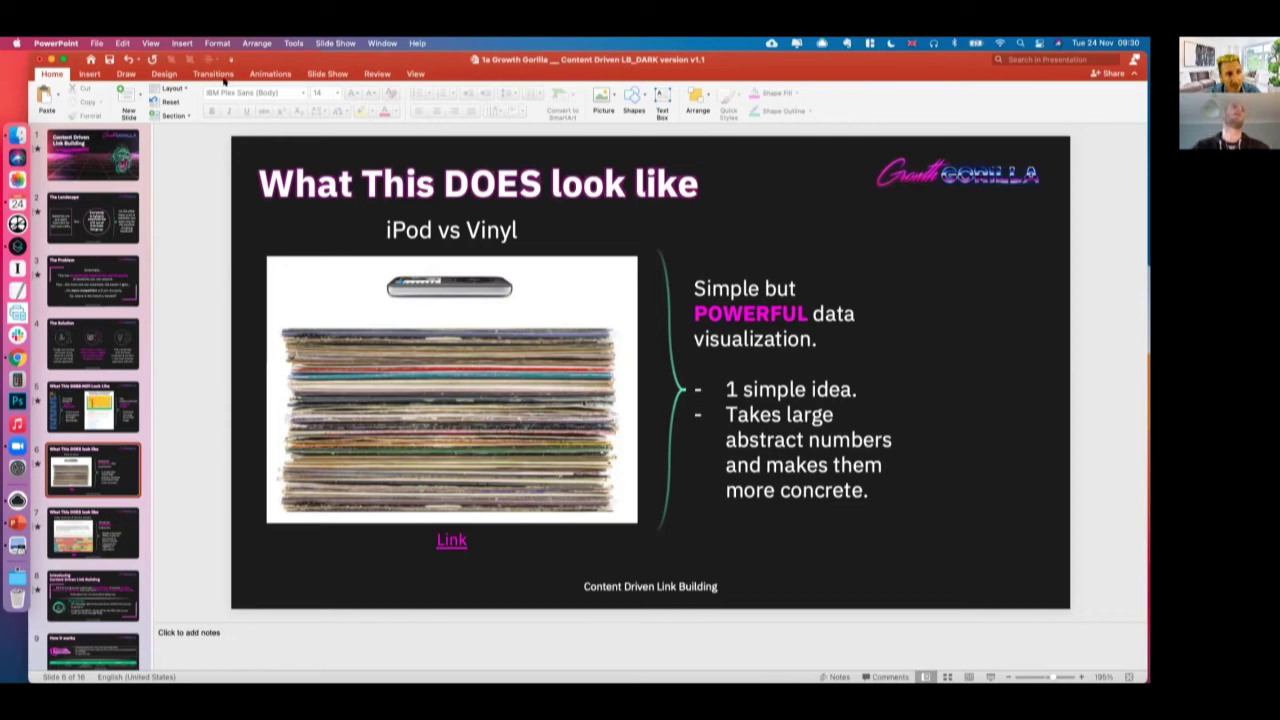
click(342, 226)
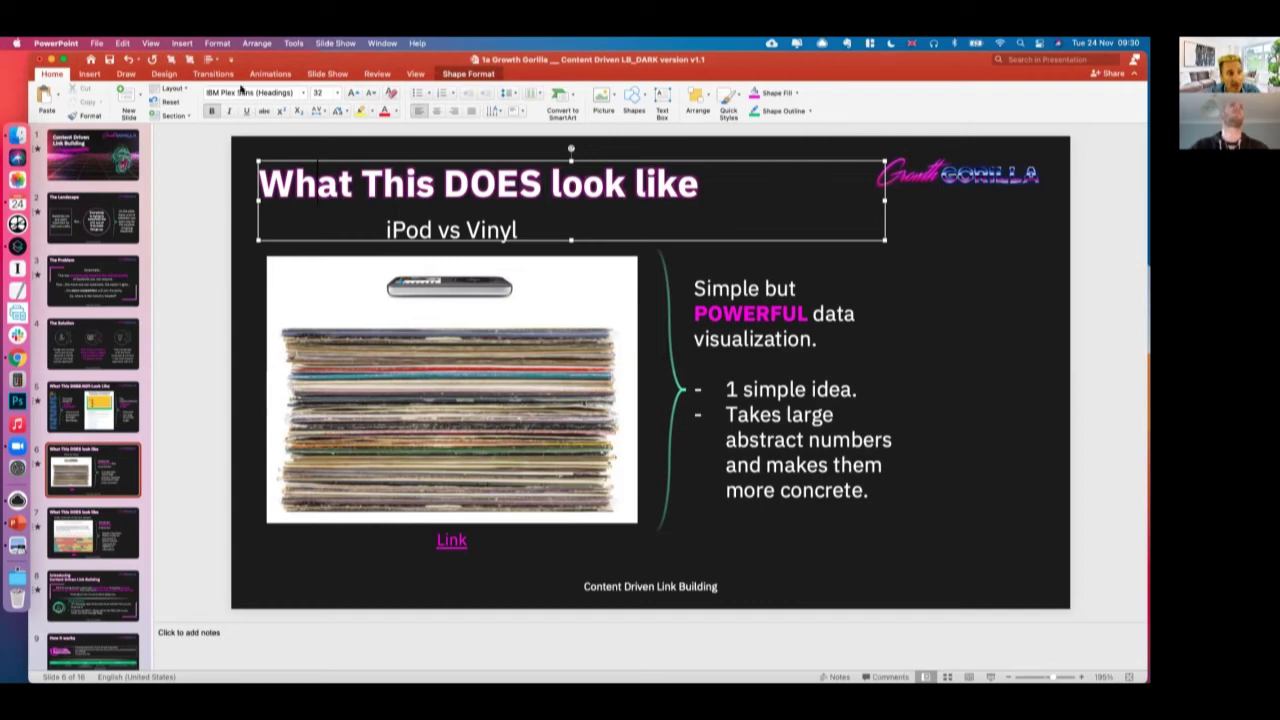
click(208, 59)
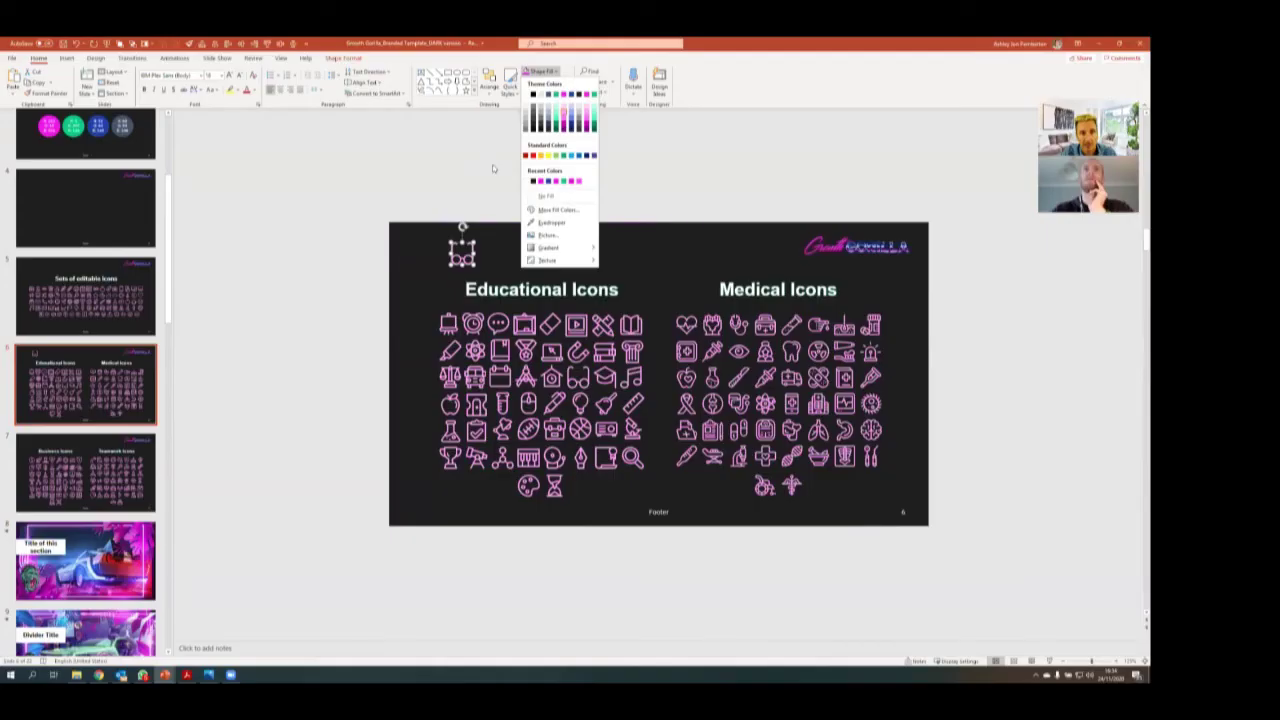
Preview theme fill colors on the glasses icon above the Educational Icons heading.
click(491, 166)
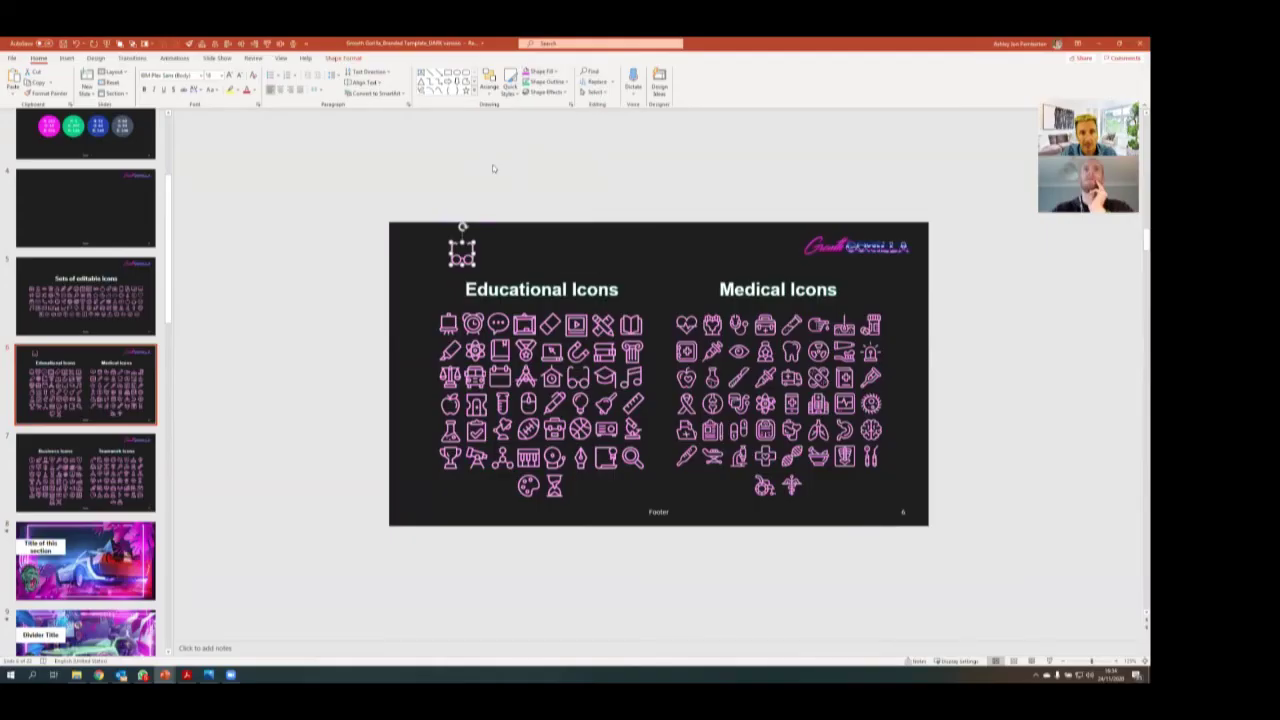
click(557, 73)
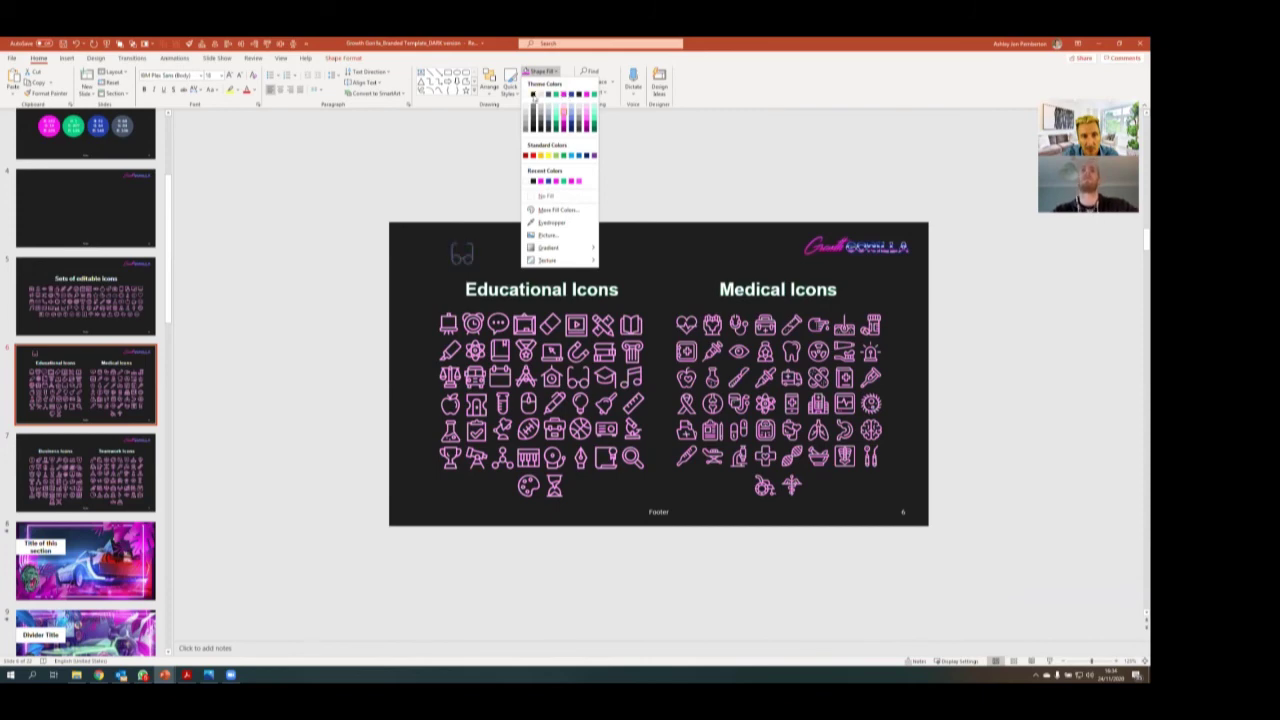
Review the movie-themed divider slides in the branded template and display the Contact slide, number 20.
scroll(509, 350, down, 12)
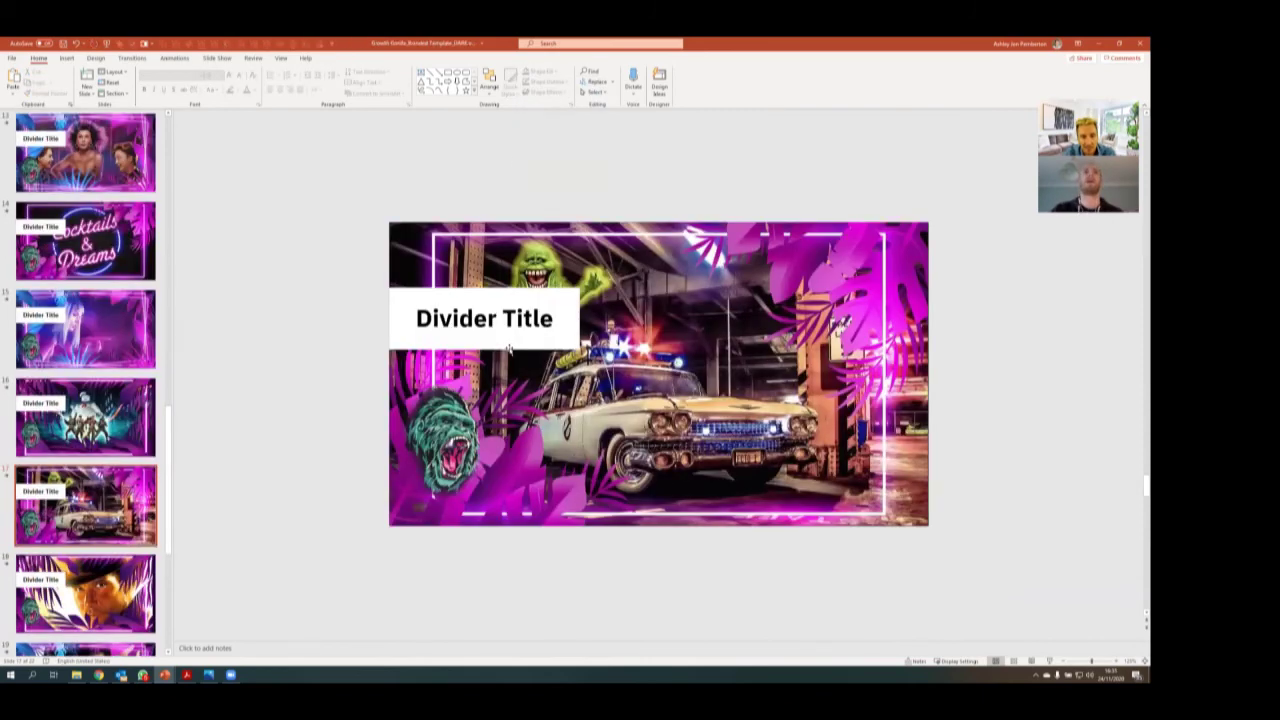
scroll(508, 350, down, 2)
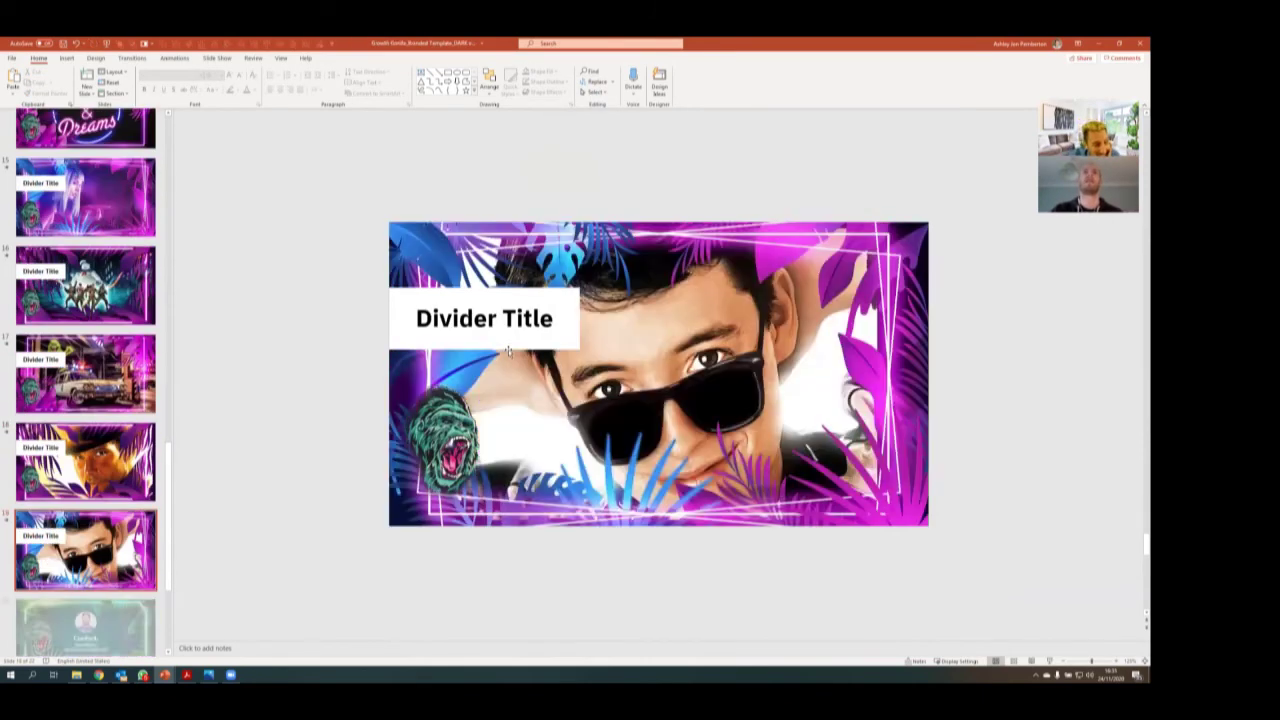
scroll(508, 350, up, 1)
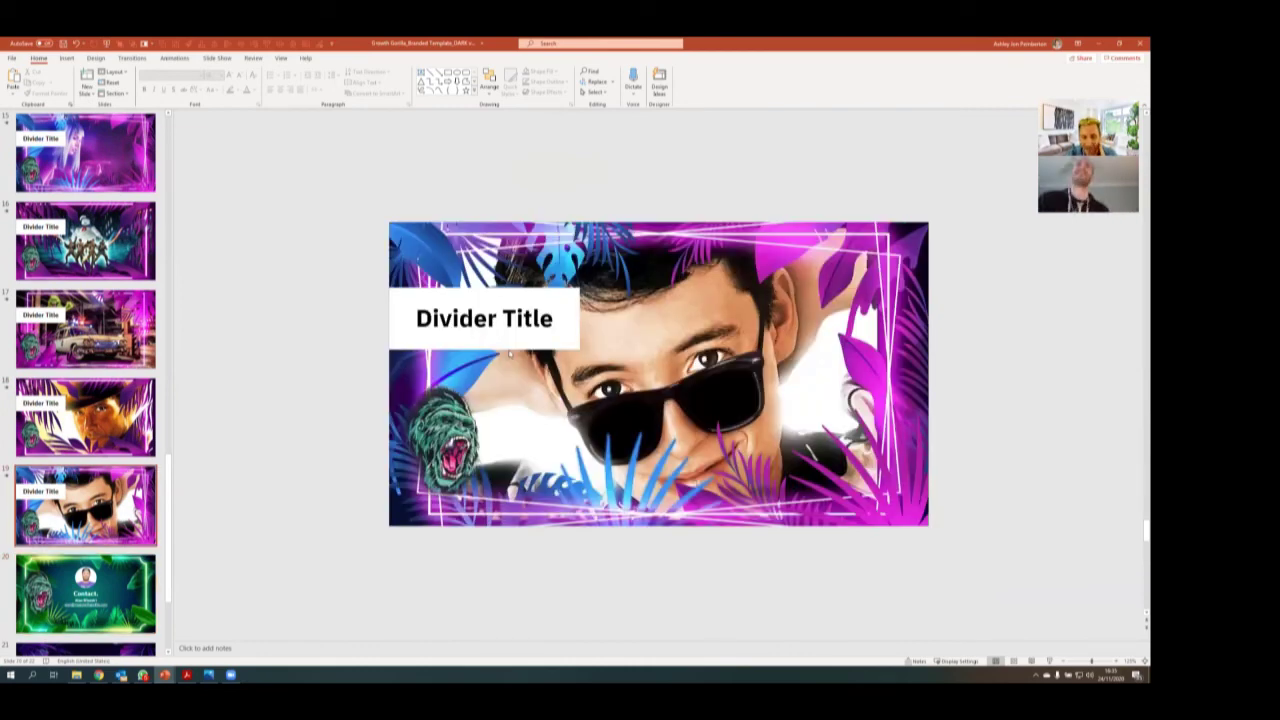
scroll(509, 350, up, 2)
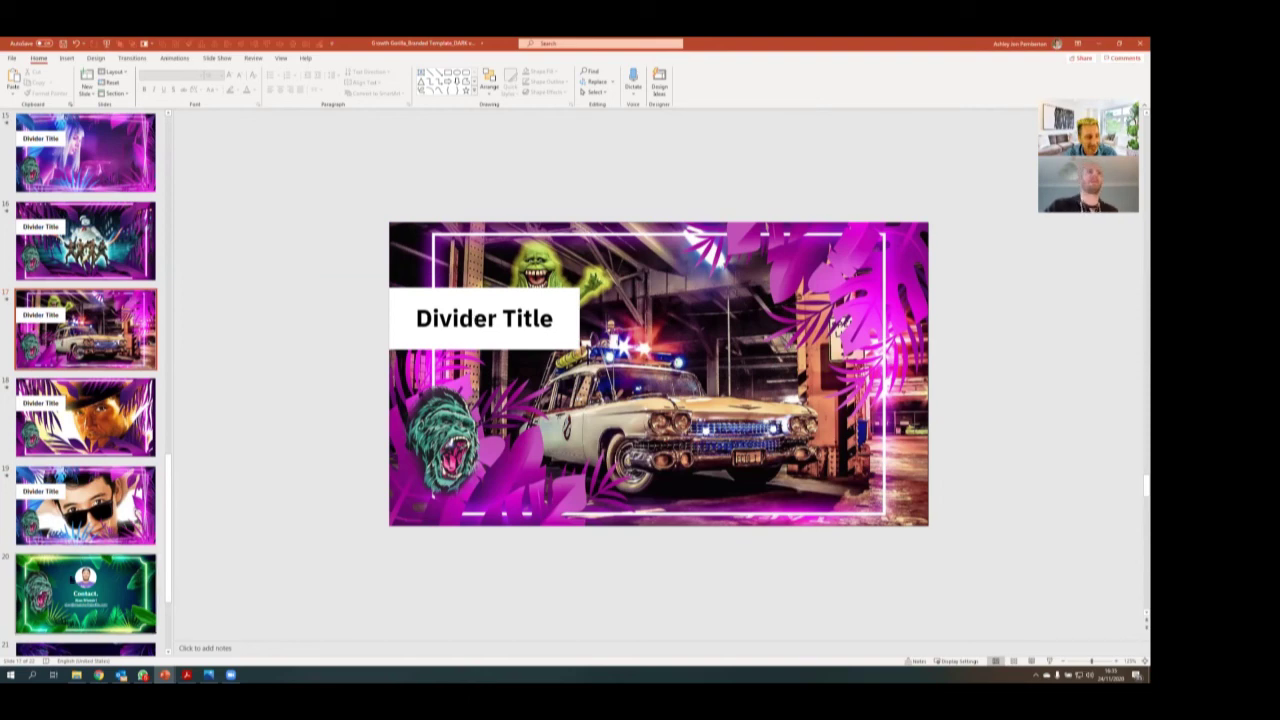
click(74, 586)
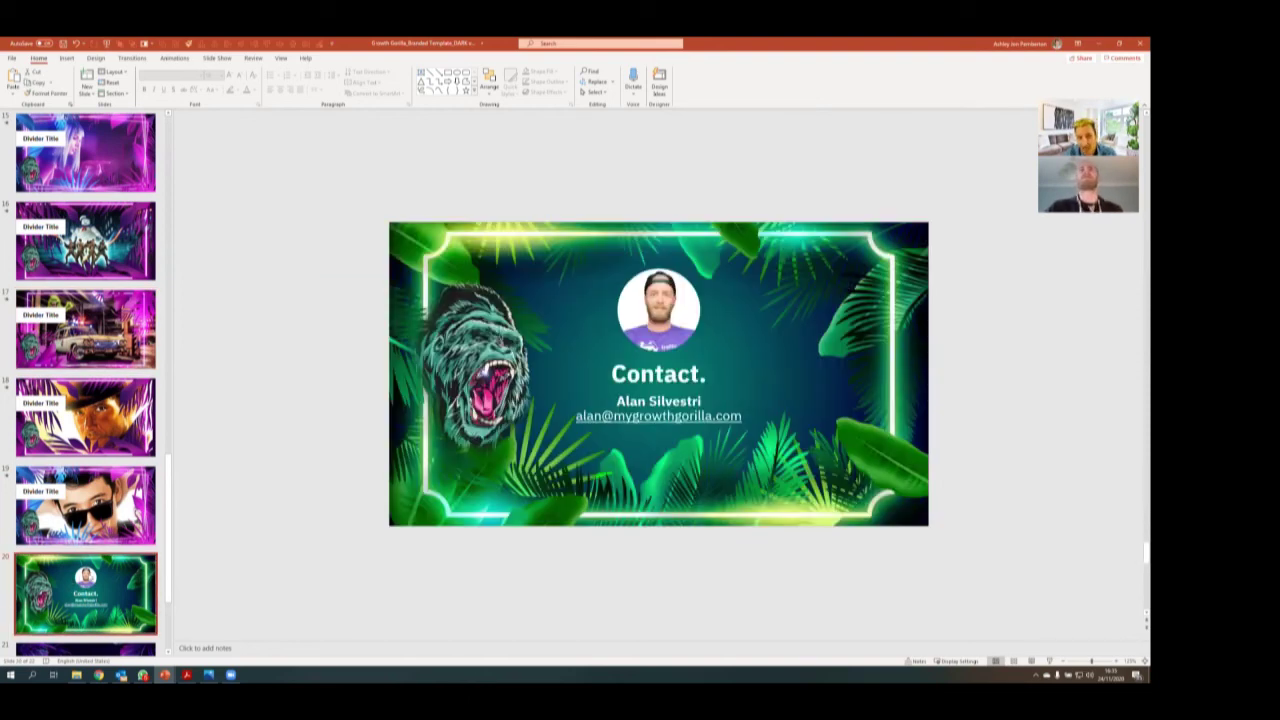